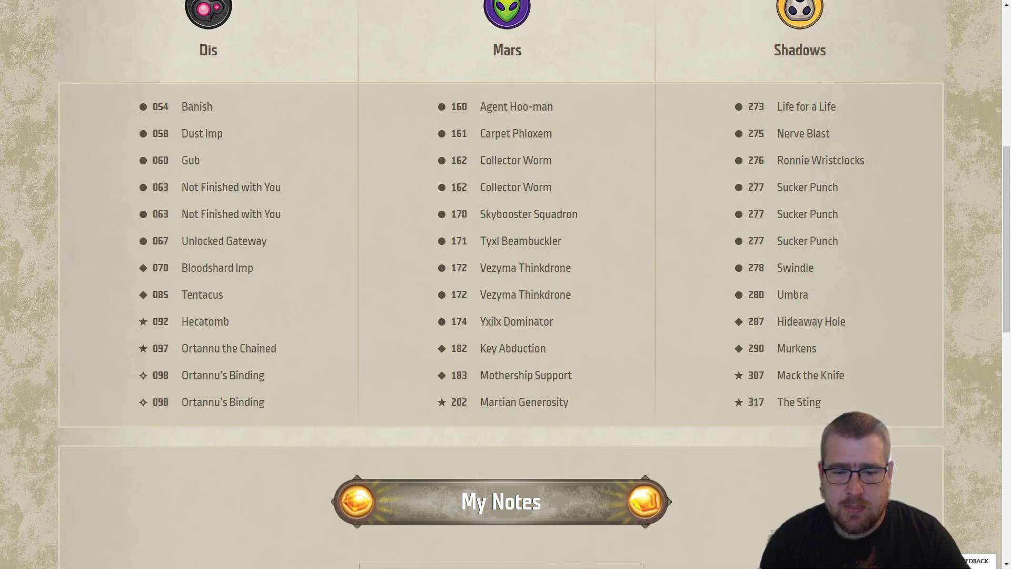
- Switch to Tabletop Simulator and create a singleplayer game
left_click(394, 378)
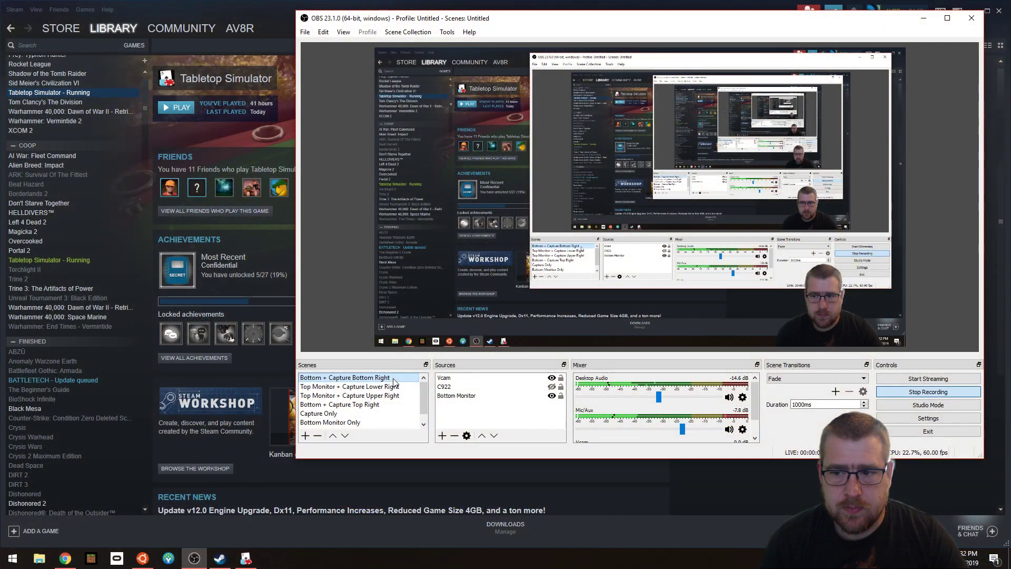
left_click(253, 558)
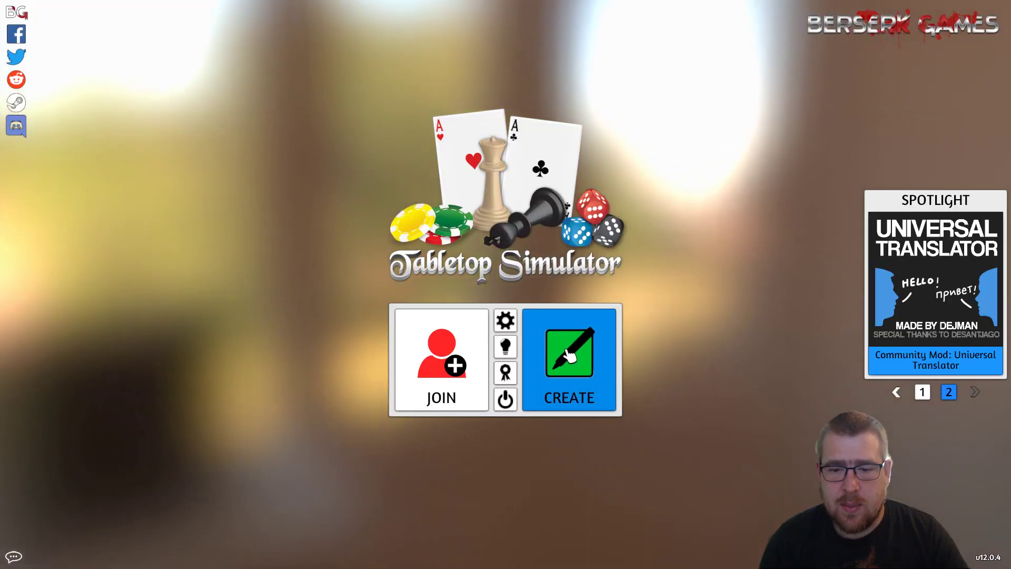
left_click(570, 356)
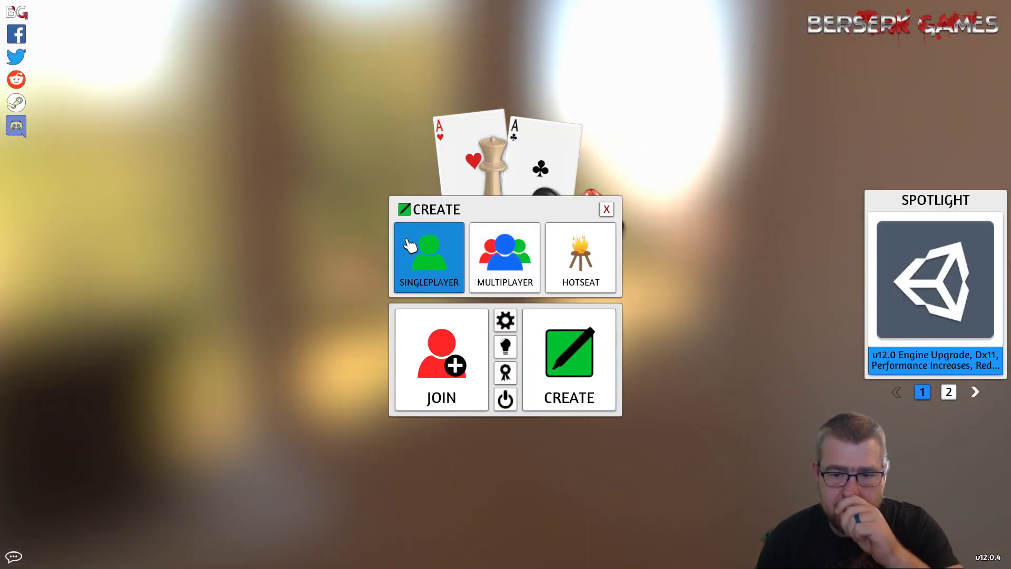
left_click(411, 245)
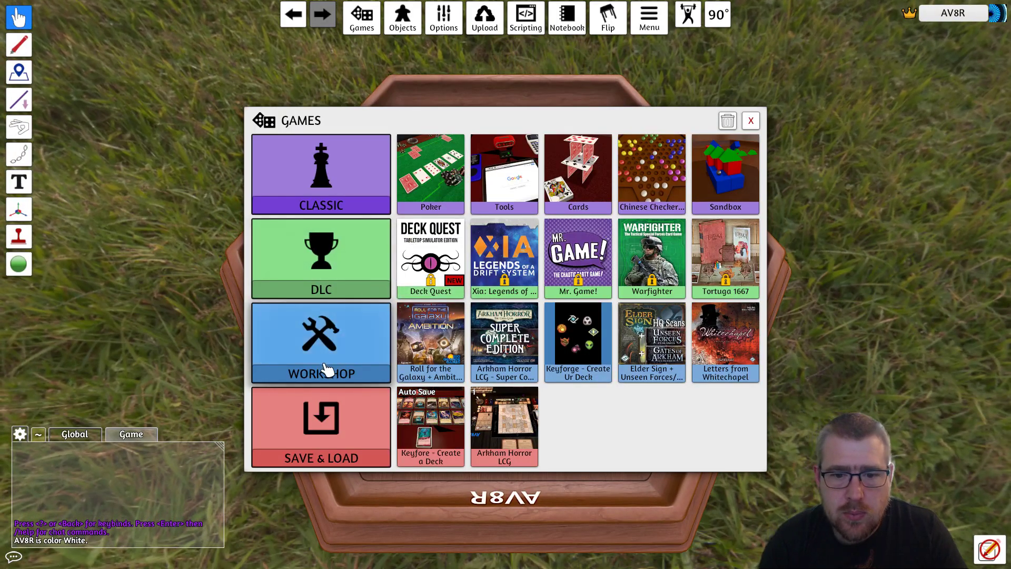
- Search the Workshop games for "key" and load KeyForge Ultimate [HD, Scripted]
left_click(327, 369)
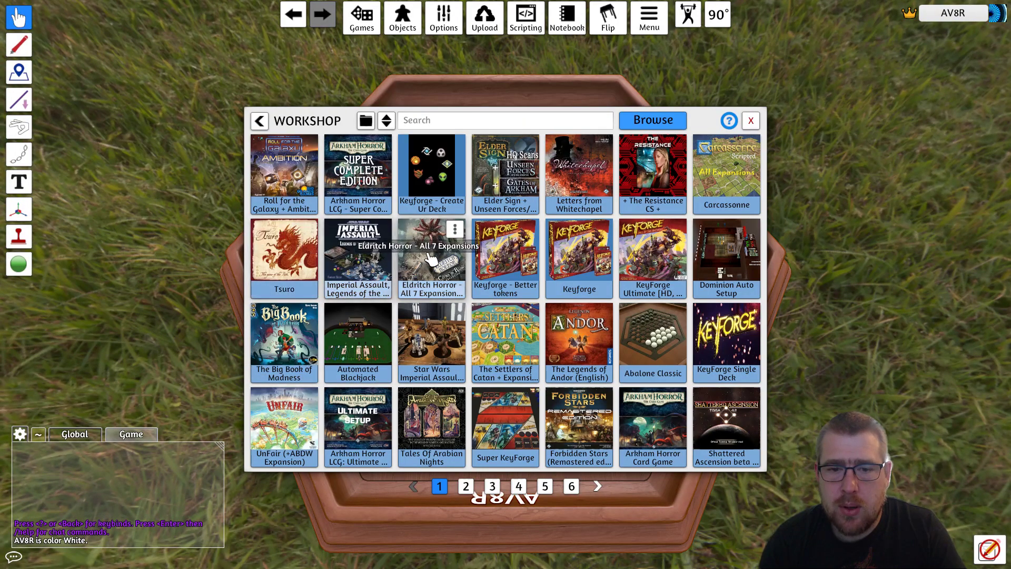
left_click(481, 124)
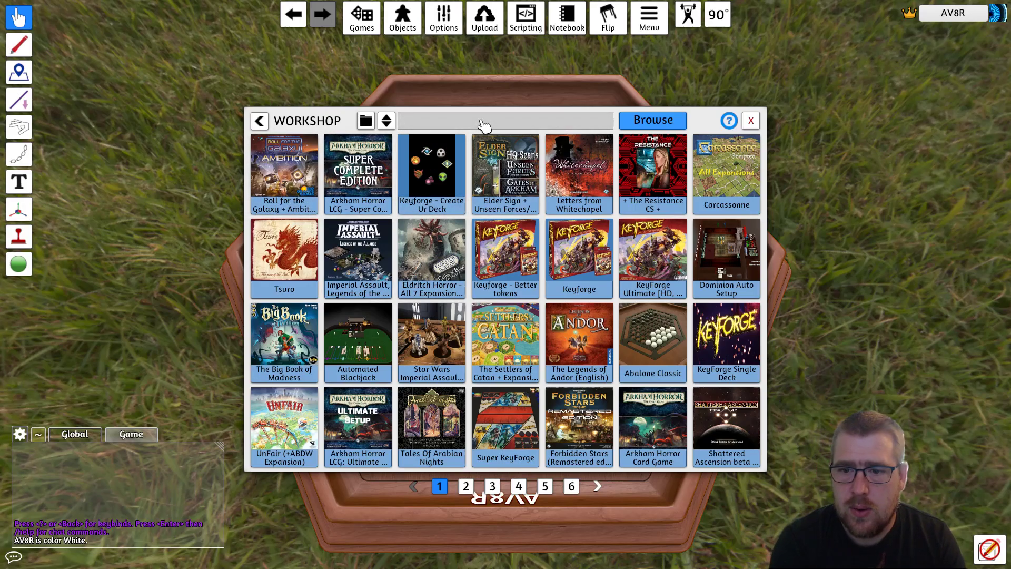
type("key")
left_click(515, 170)
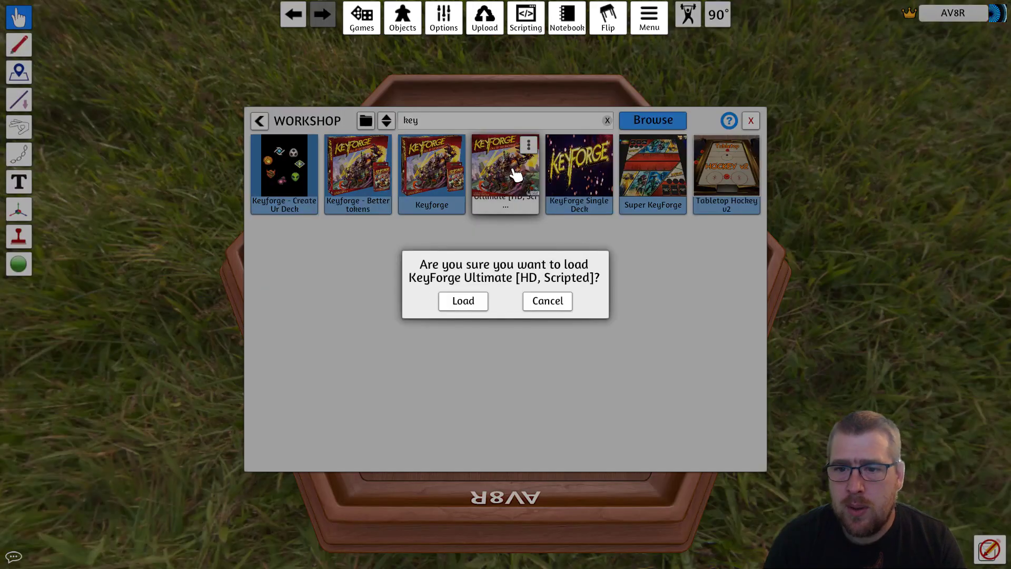
left_click(464, 308)
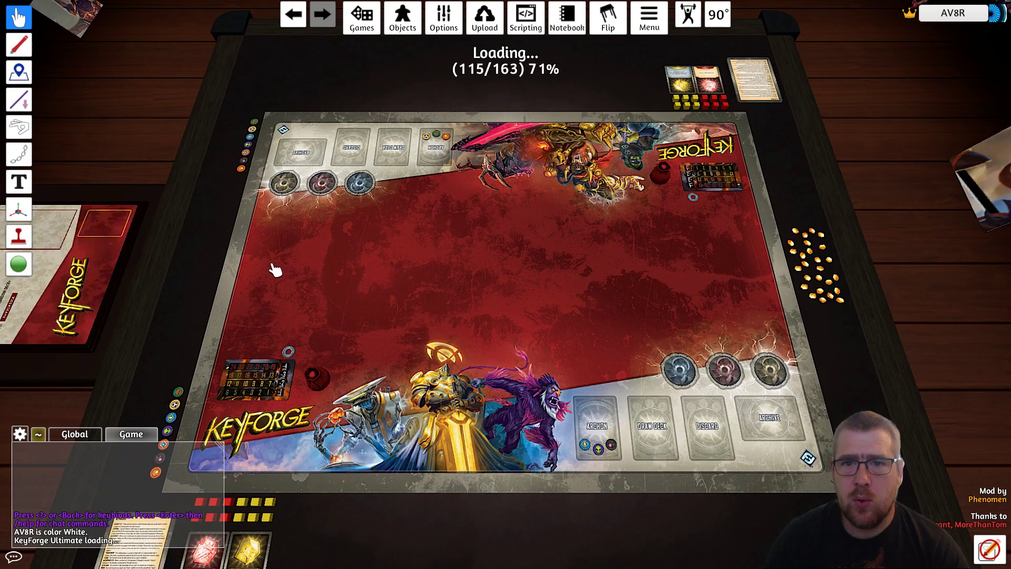
- Paste the copied deck URL into the deck builder board beside the table and build the deck
left_click_drag(191, 254, 453, 266)
scroll(355, 305, "down", 1)
scroll(353, 327, "up", 4)
scroll(333, 350, "up", 3)
left_click_drag(299, 348, 351, 318)
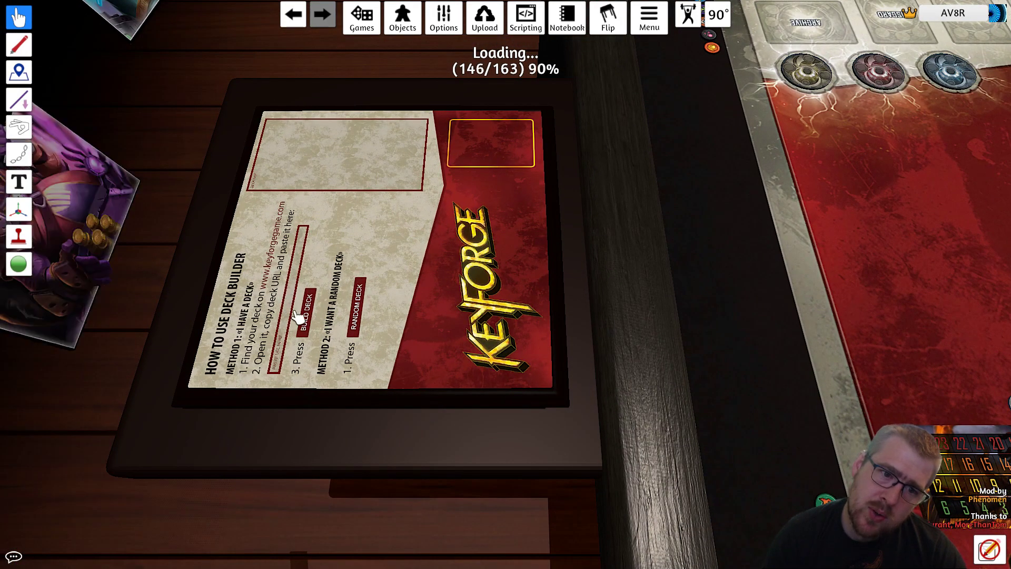
left_click(283, 342)
key("ctrl+v")
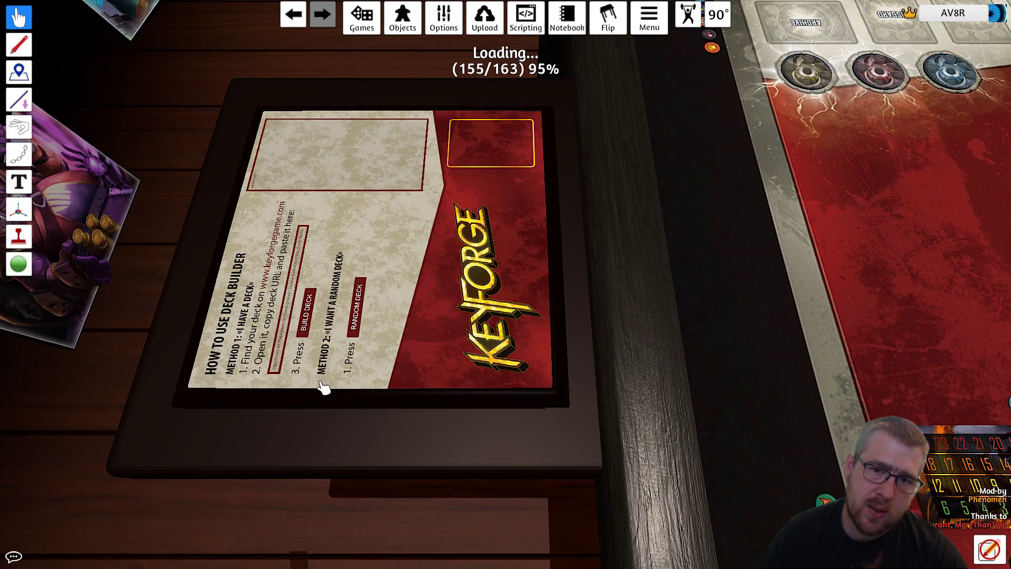
left_click(308, 324)
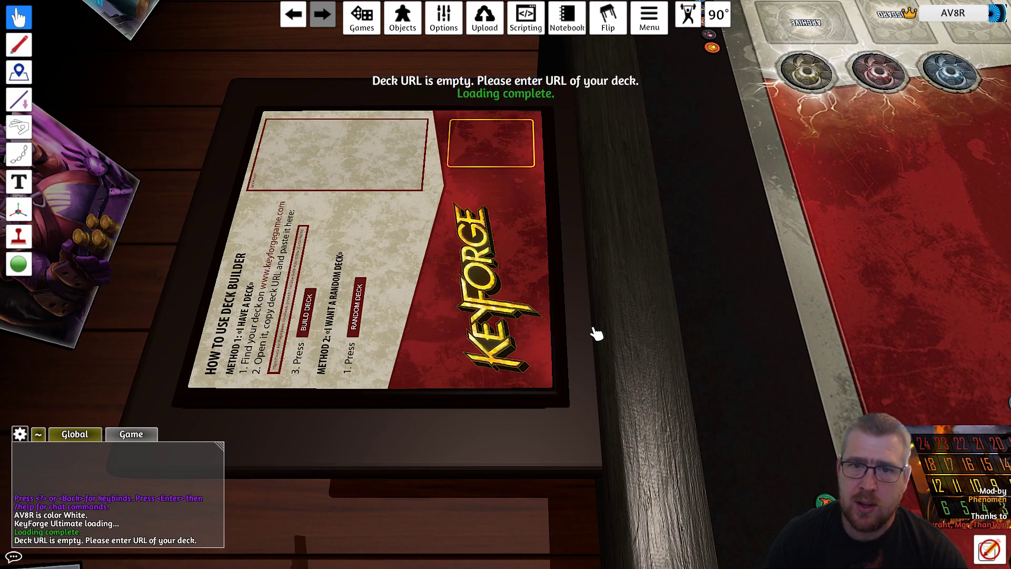
left_click(287, 317)
key("ctrl+v")
left_click(310, 325)
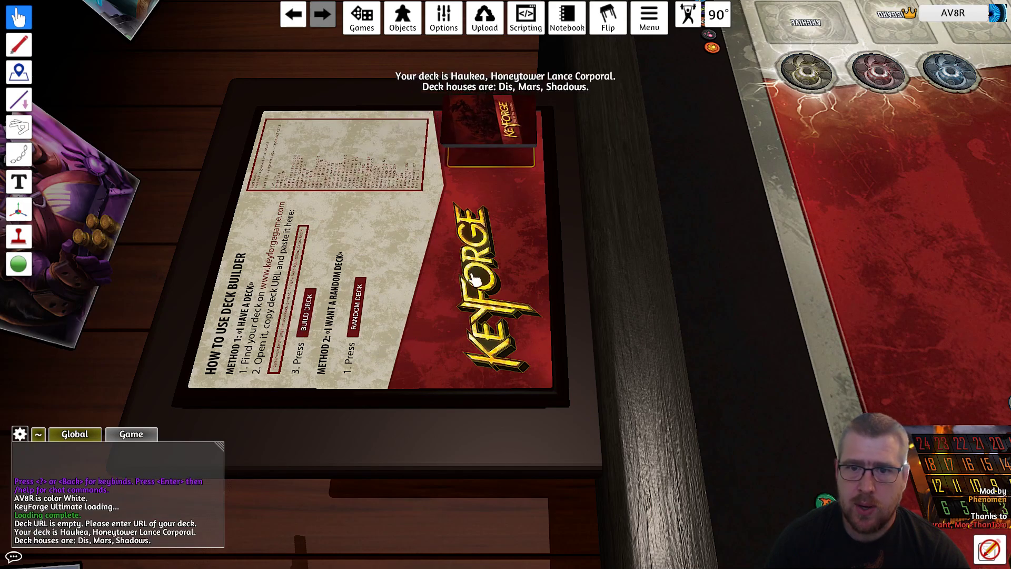
- Move the built deck onto the edge of the red play mat and open its card search
left_click_drag(493, 161, 826, 260)
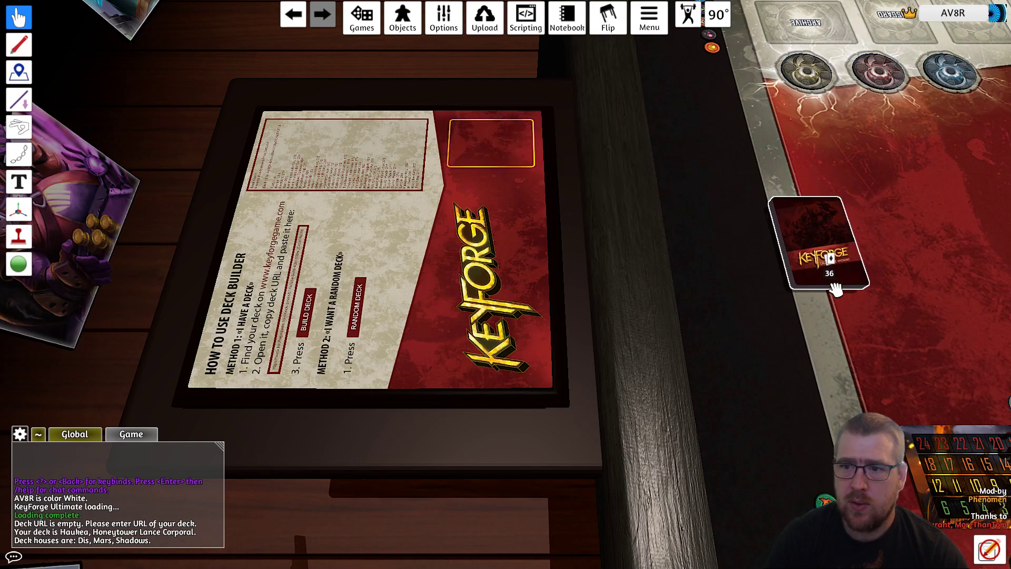
right_click(822, 261)
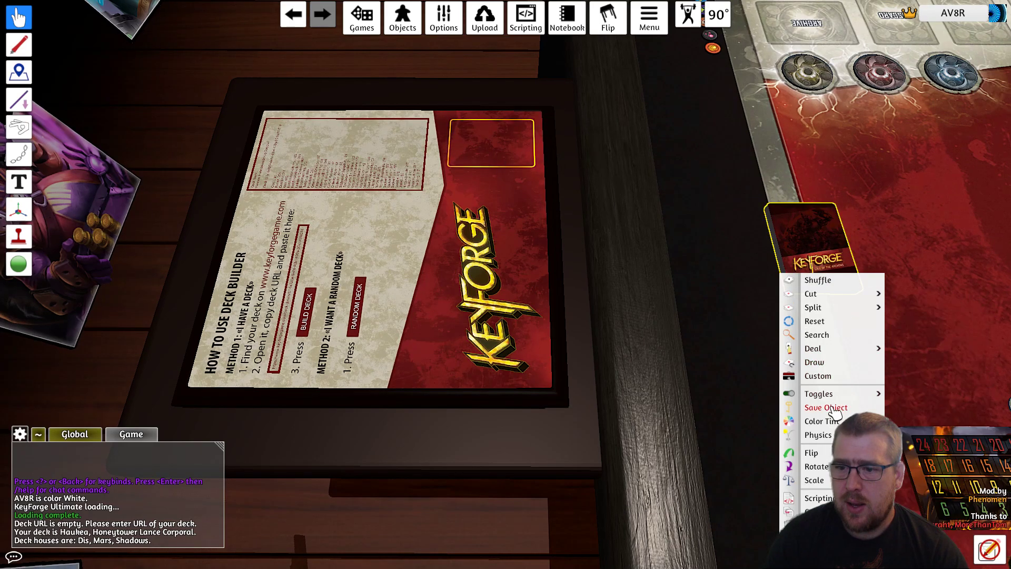
left_click(822, 335)
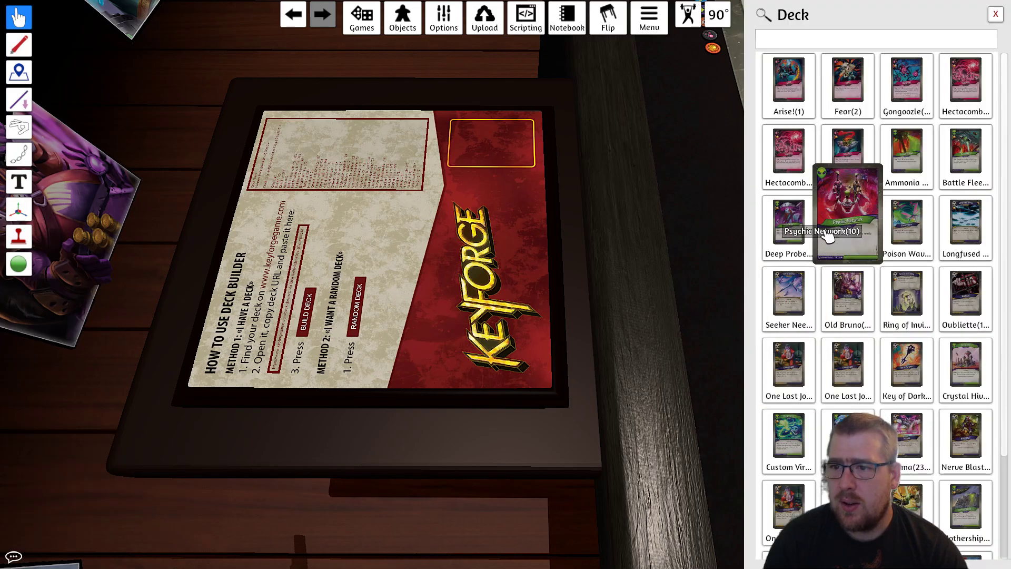
- Examine the cards in the built deck to compare them with the expected deck list, and close the card search
mouse_move(908, 171)
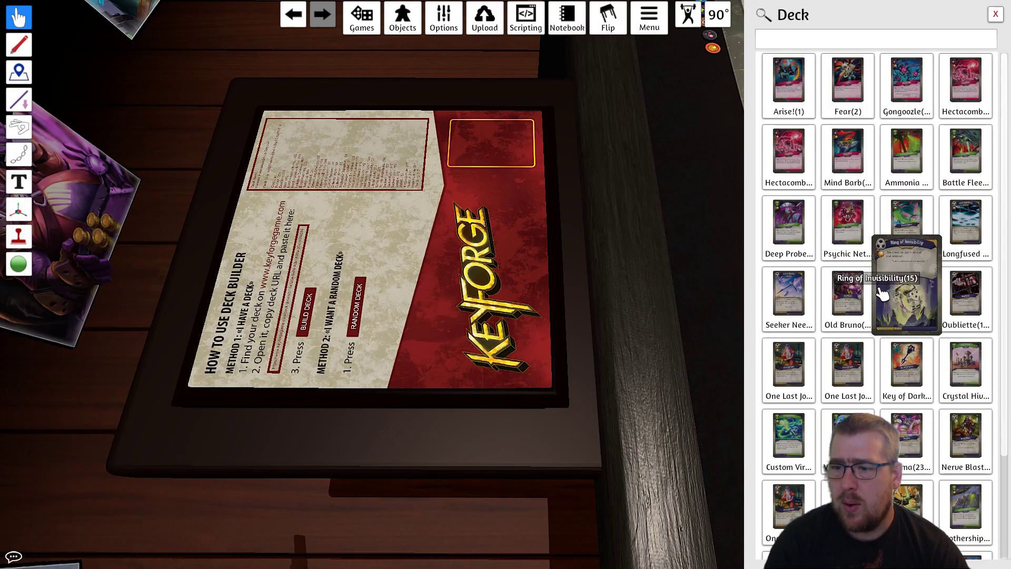
mouse_move(905, 211)
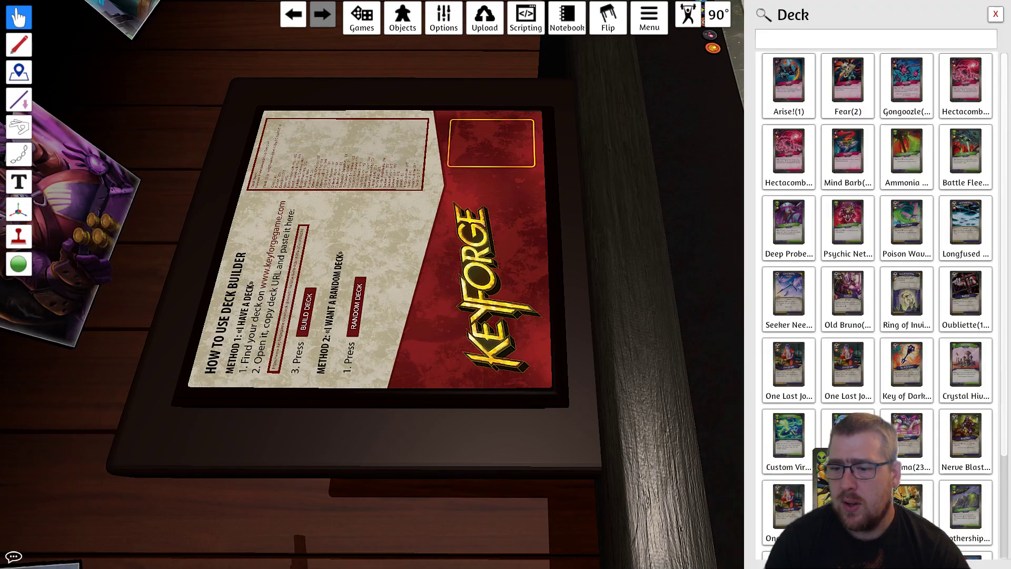
scroll(848, 447, "down", 5)
mouse_move(848, 448)
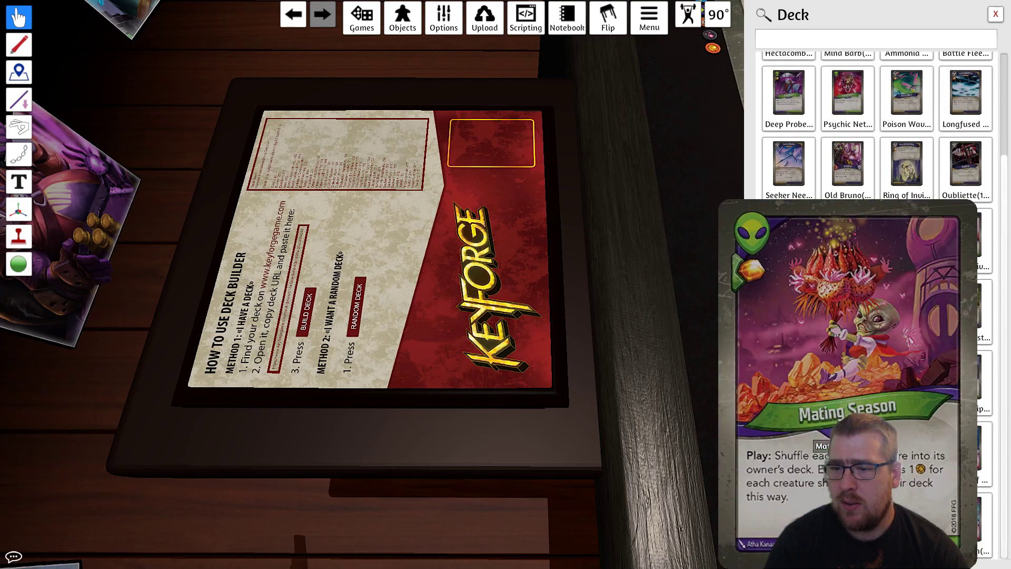
mouse_move(834, 112)
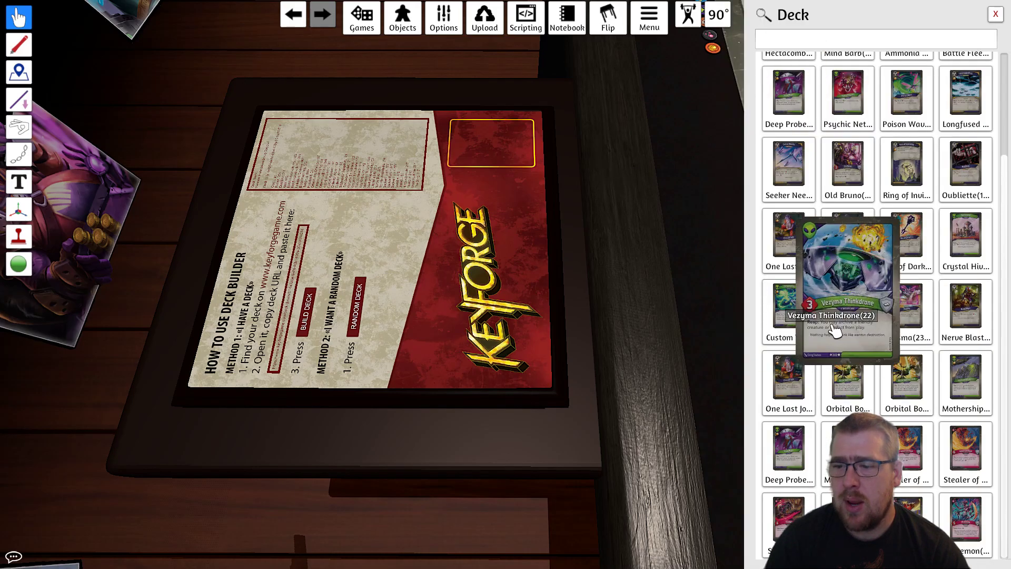
scroll(828, 333, "up", 4)
mouse_move(828, 333)
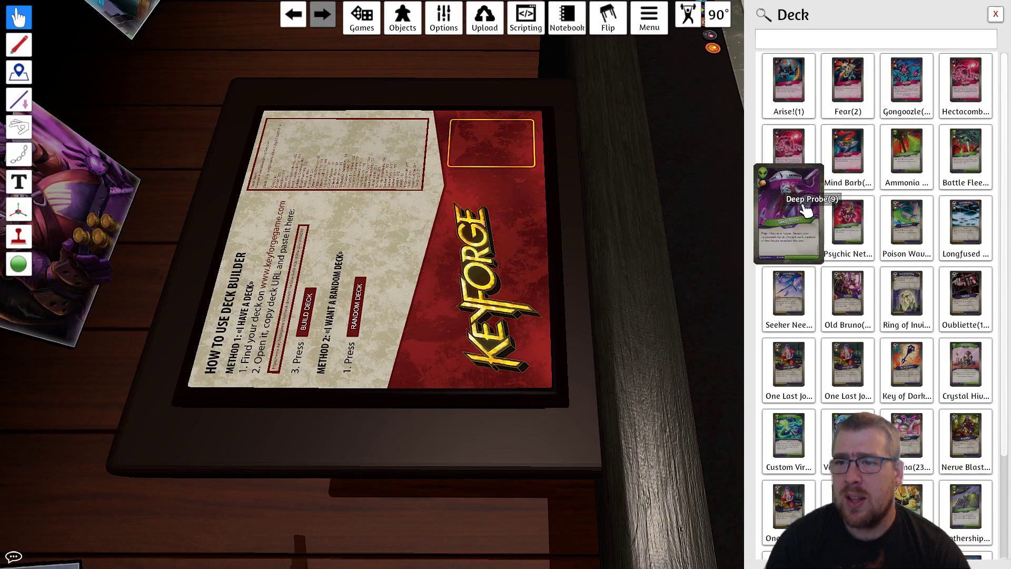
left_click(1003, 19)
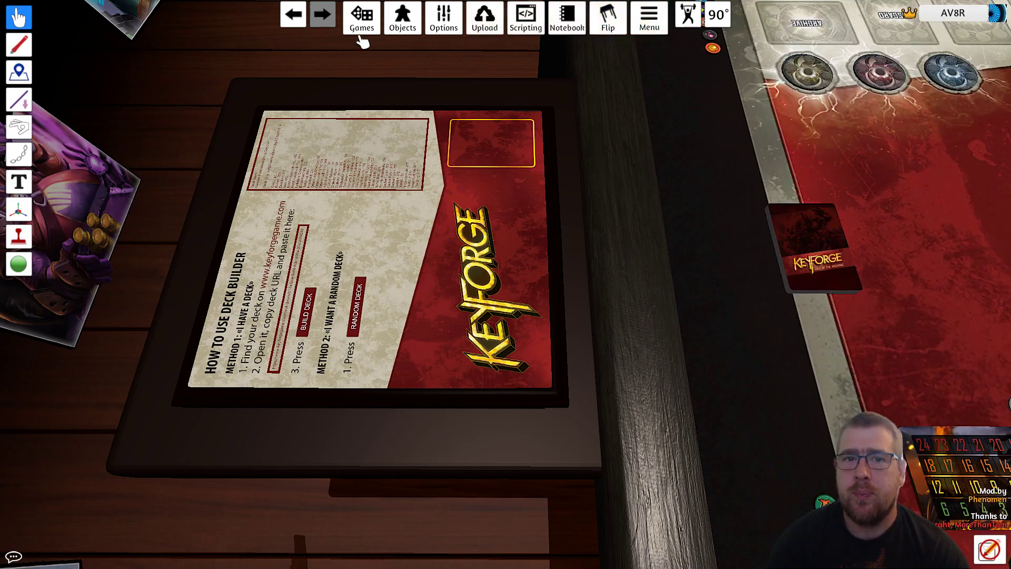
- Load the Workshop game Keyforge - Create Ur Deck
left_click(361, 17)
left_click(287, 366)
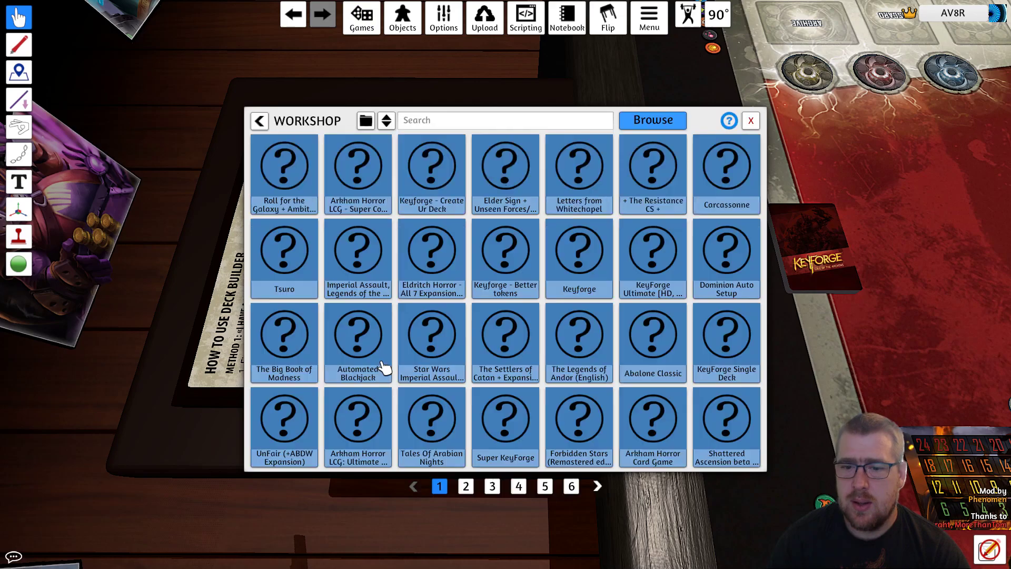
left_click(477, 122)
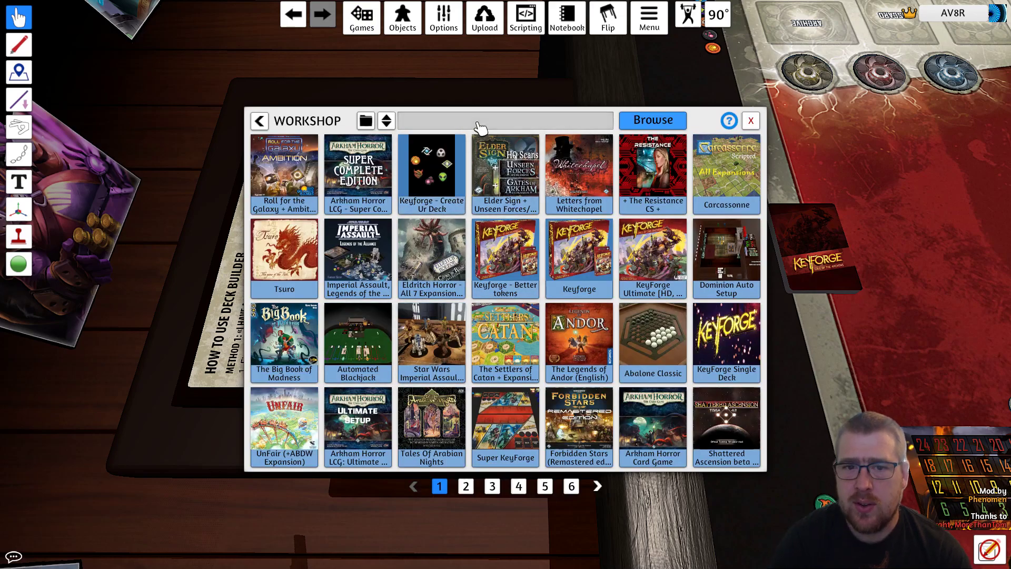
left_click(442, 145)
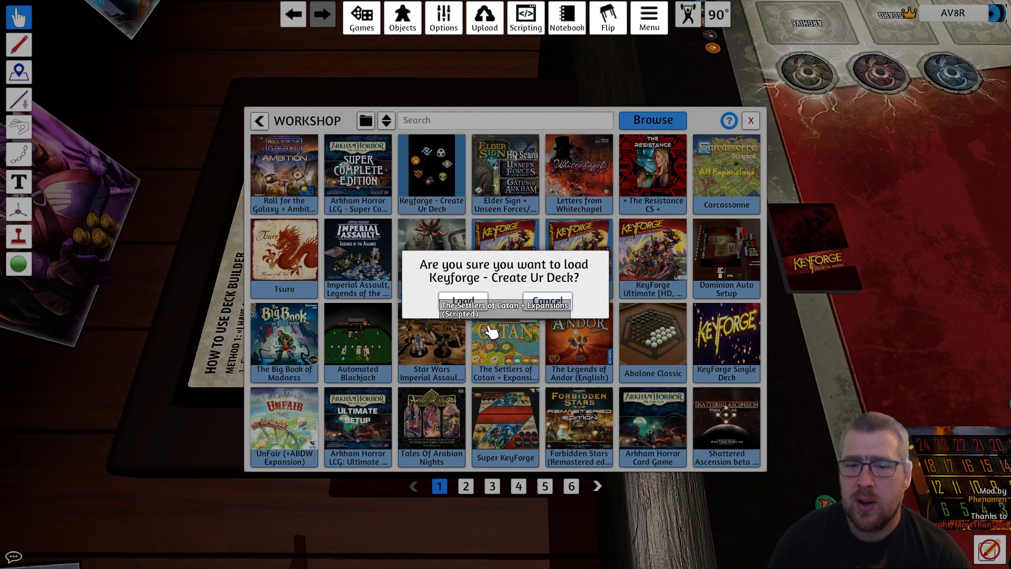
left_click(467, 308)
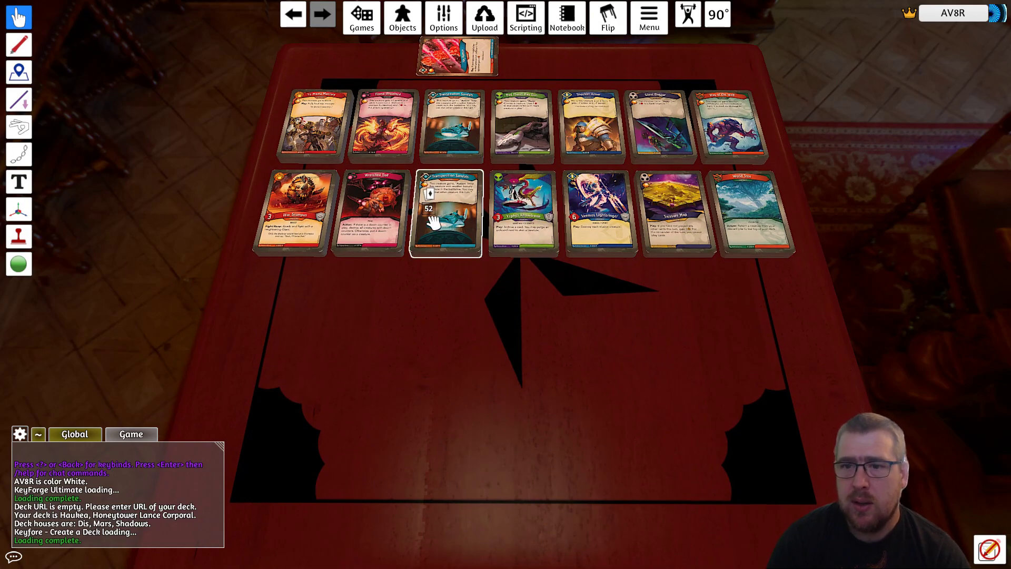
- Search the front-row Dis deck and stack its Banish, Dust Imp and Gub cards on the empty table area
key("w")
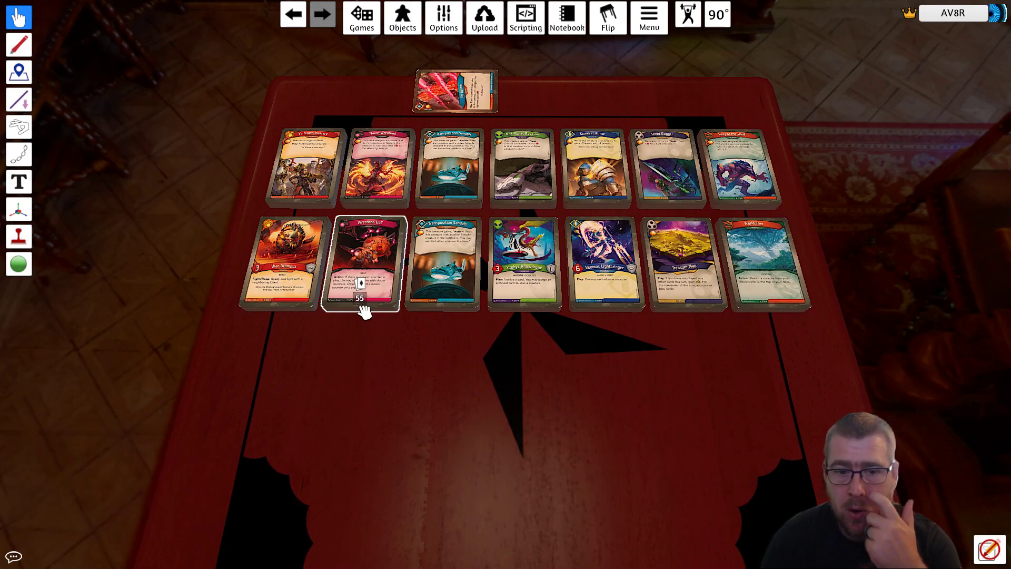
right_click(378, 267)
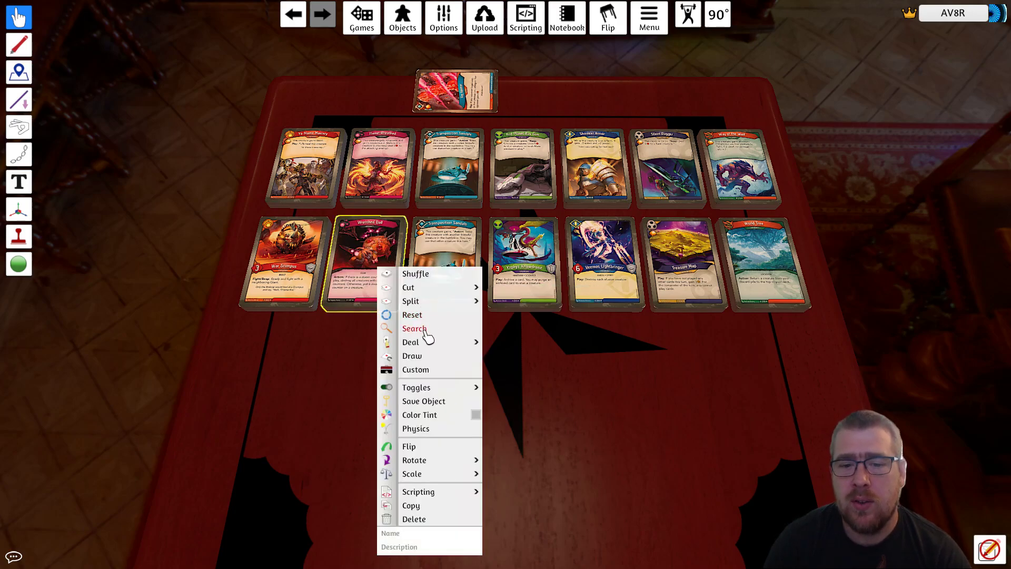
left_click(427, 332)
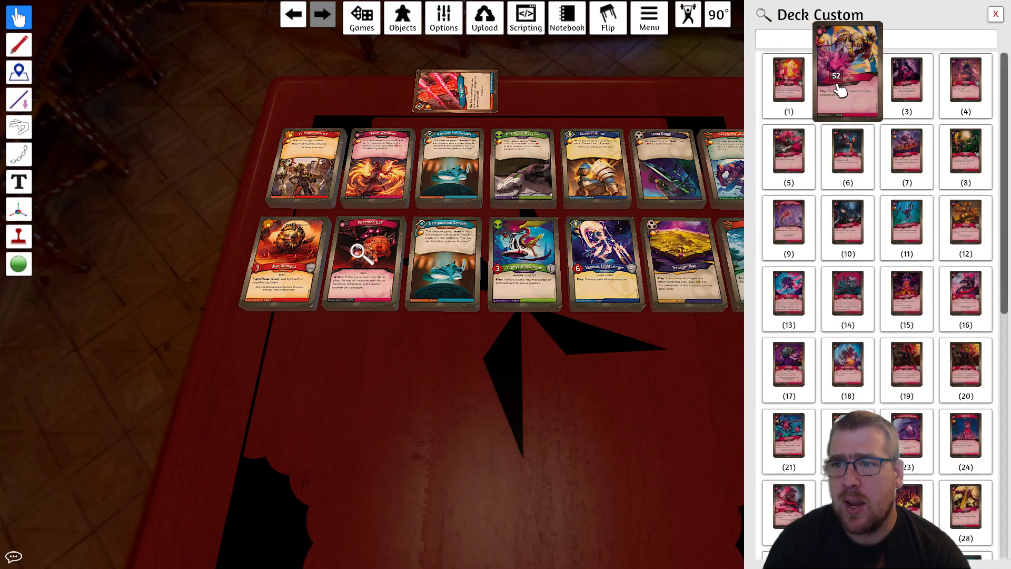
mouse_move(849, 92)
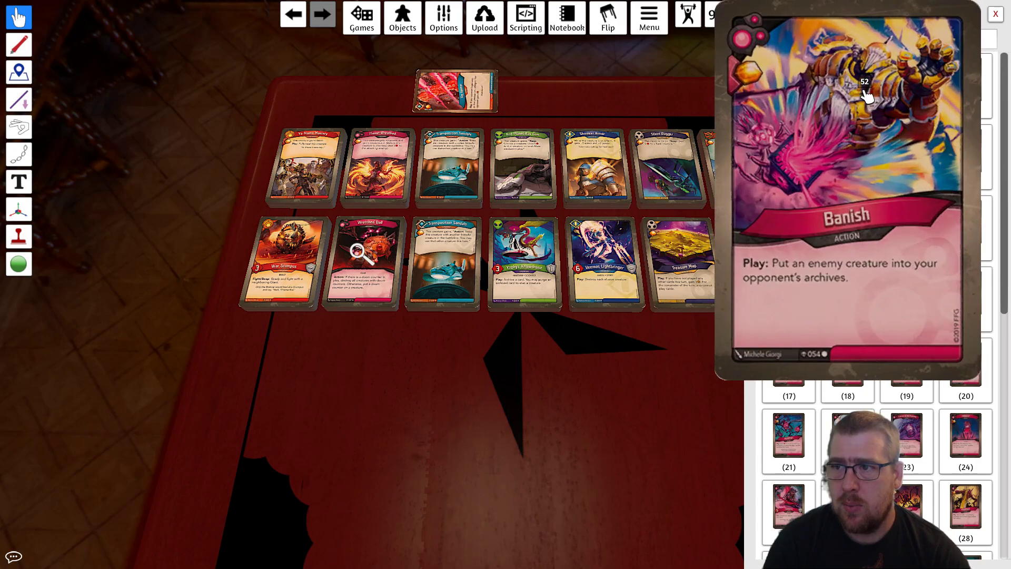
left_click_drag(864, 99, 435, 428)
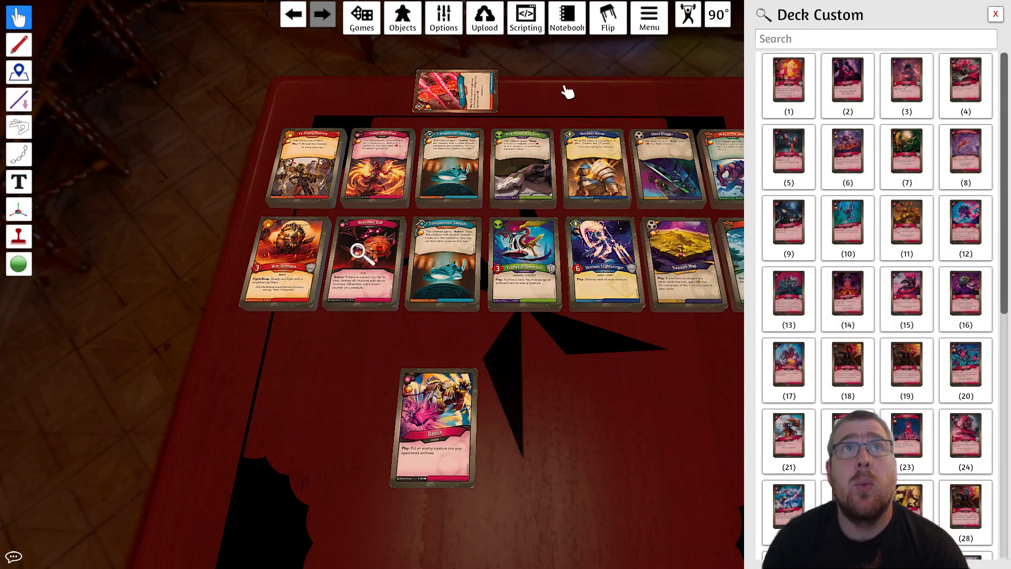
left_click_drag(788, 158, 428, 437)
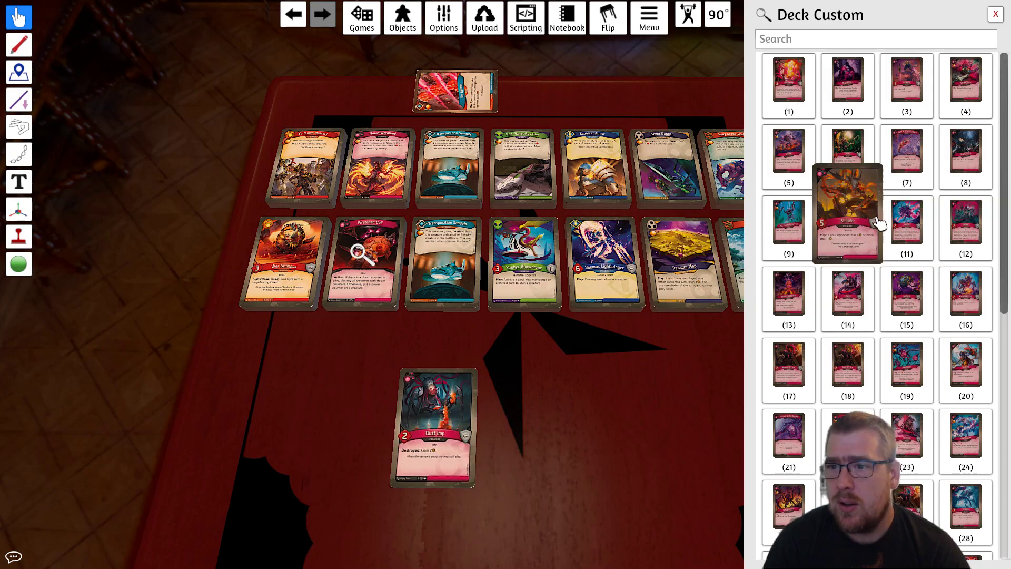
left_click_drag(854, 174, 432, 424)
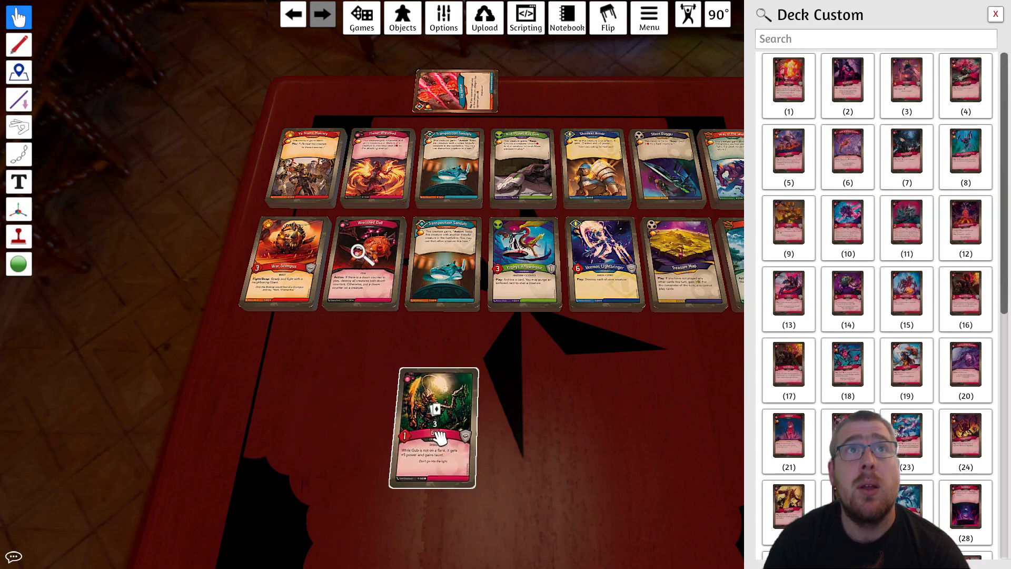
- Take out the Not Finished with You card, duplicate it and add both copies to the new pile
left_click_drag(986, 170, 602, 426)
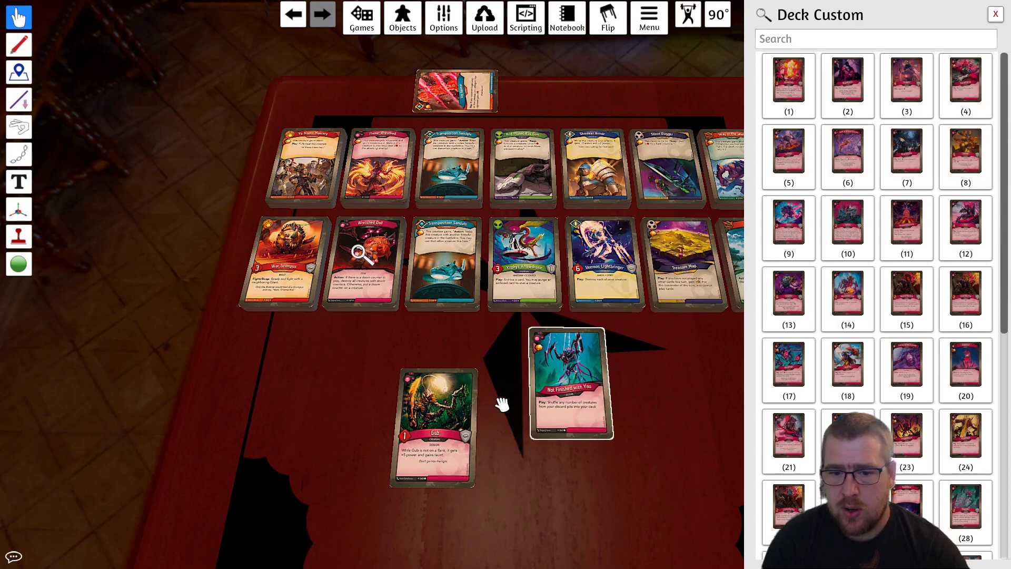
key("ctrl+v")
left_click_drag(466, 392, 453, 432)
left_click_drag(602, 395, 467, 430)
- Add Unlocked Gateway, Bloodshard Imp and Tentacus from the Dis deck to the new pile
left_click_drag(884, 242, 455, 427)
left_click_drag(785, 295, 447, 428)
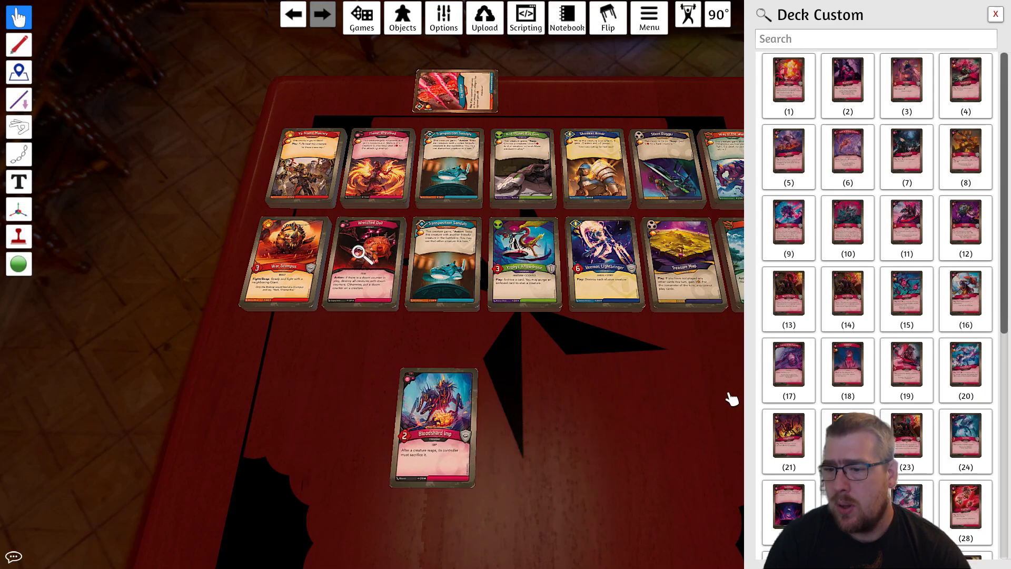
left_click_drag(504, 506, 437, 437)
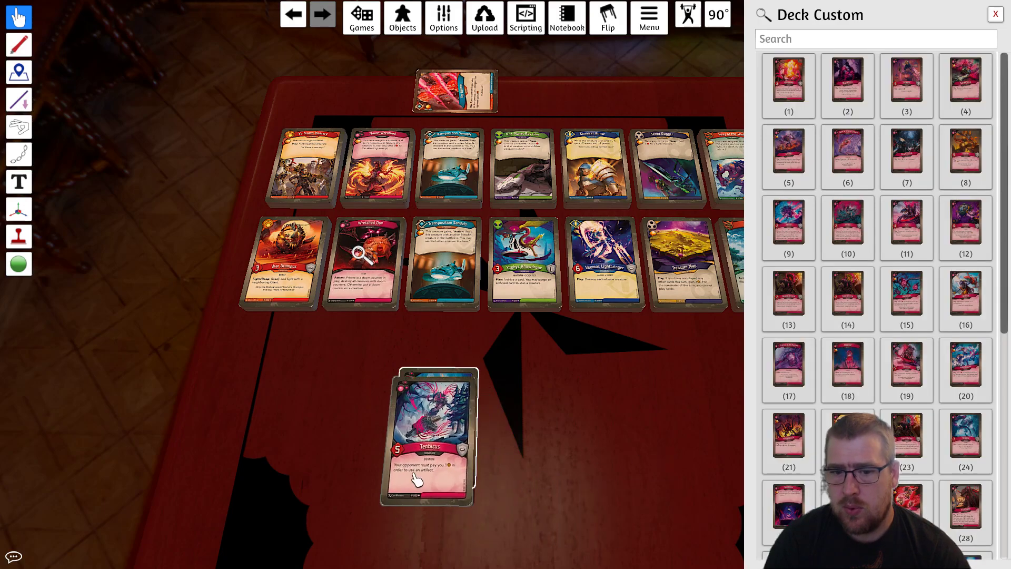
- Settle the Tentacus card on the new pile and add Hecatomb from the Dis deck
left_click_drag(416, 481, 424, 474)
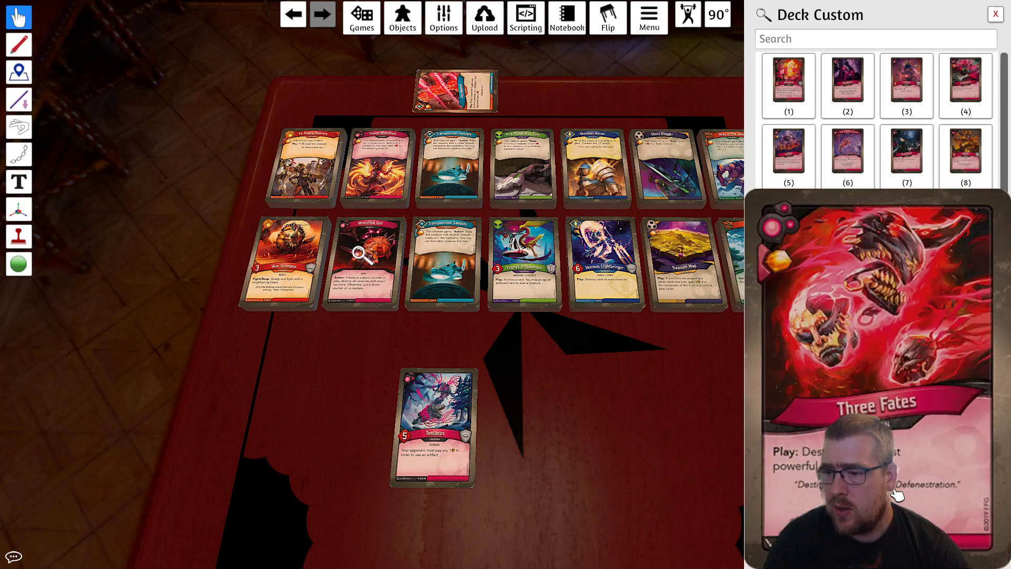
scroll(897, 487, "down", 3)
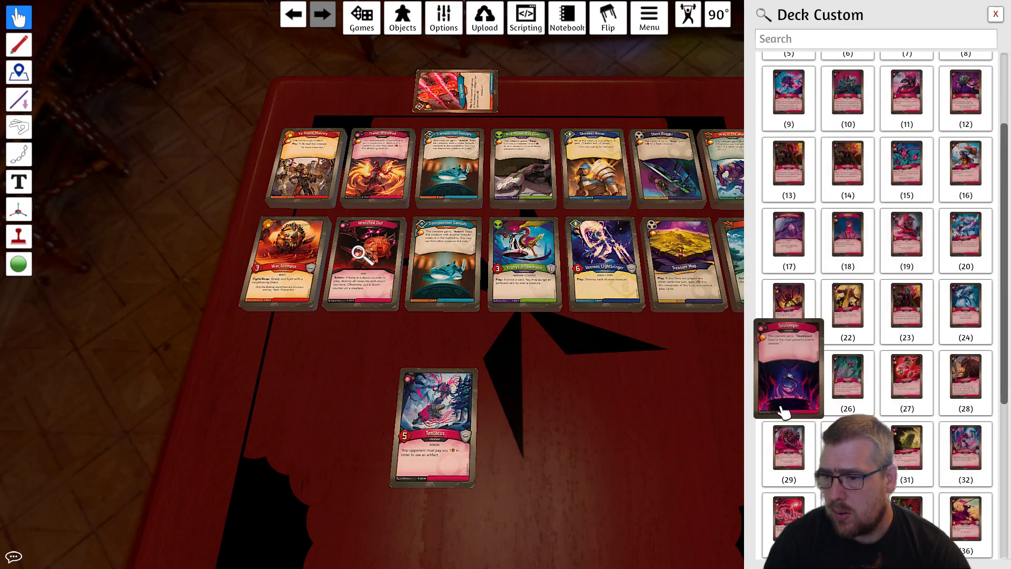
scroll(783, 410, "down", 3)
left_click_drag(783, 410, 429, 437)
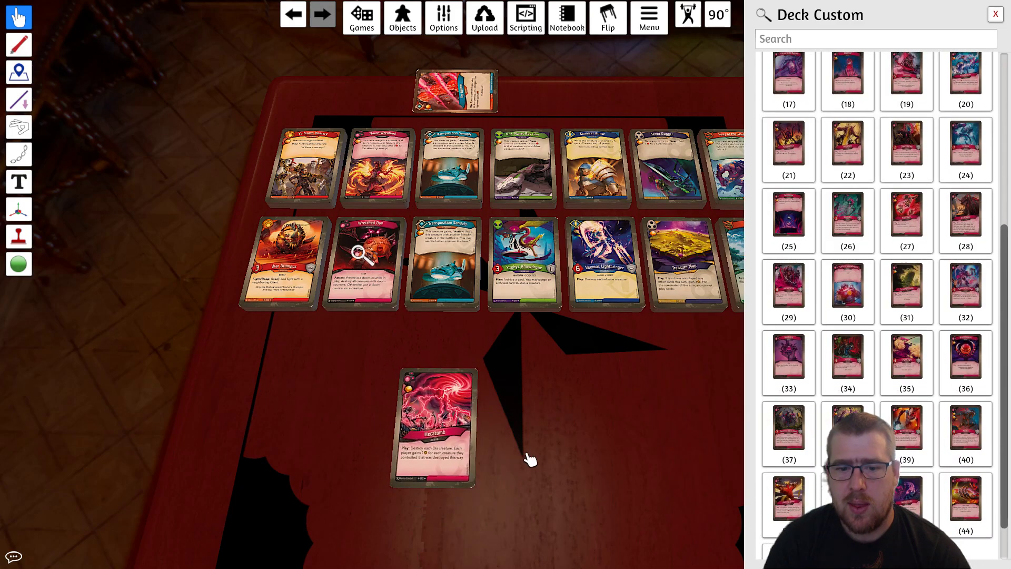
key("alt+Tab")
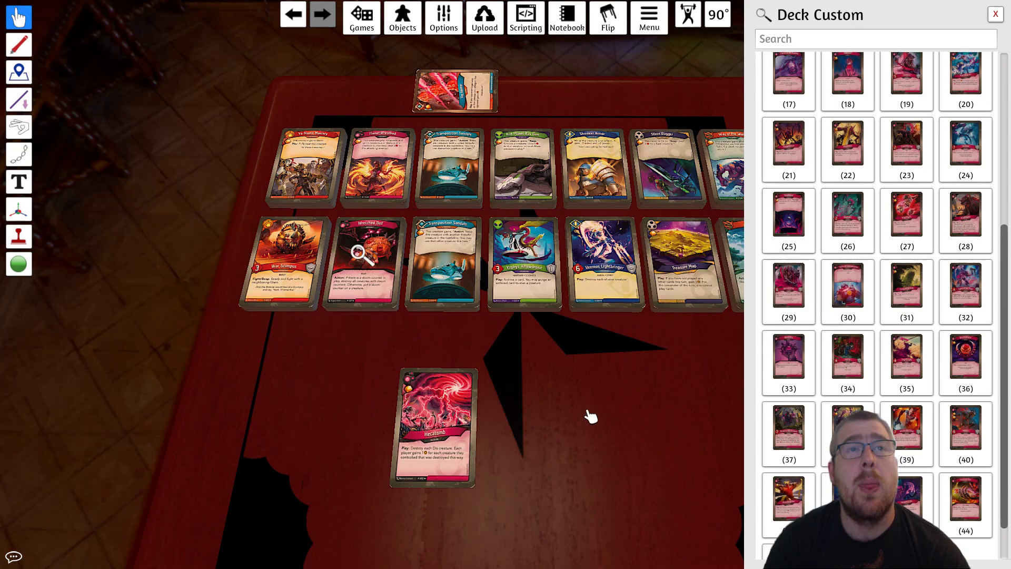
- Add Ortannu the Chained to the pile, then take out Ortannu's Binding, duplicate it and add both copies
scroll(914, 506, "down", 1)
left_click_drag(777, 388, 433, 422)
left_click_drag(809, 416, 582, 430)
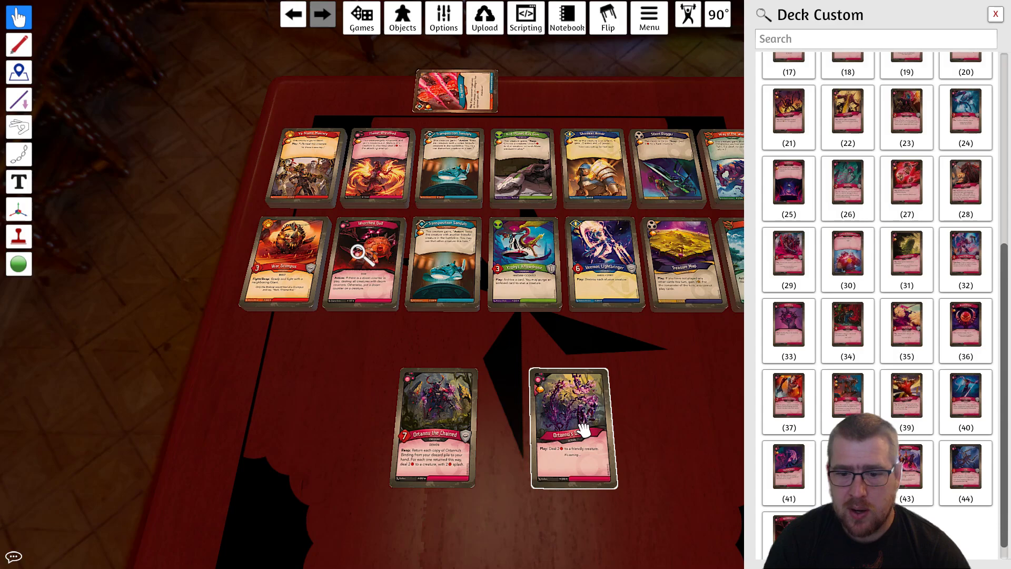
key("ctrl+c")
key("ctrl+v")
left_click_drag(594, 422, 438, 424)
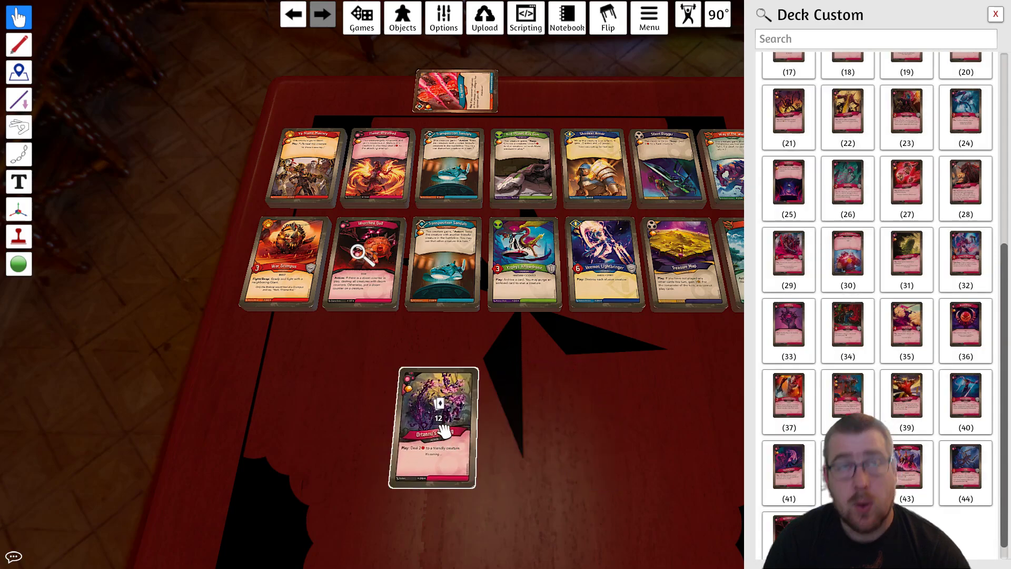
- Close the Dis search, search the front-row Mars deck and add its first two cards to the new pile
left_click(999, 16)
right_click(533, 271)
mouse_move(569, 302)
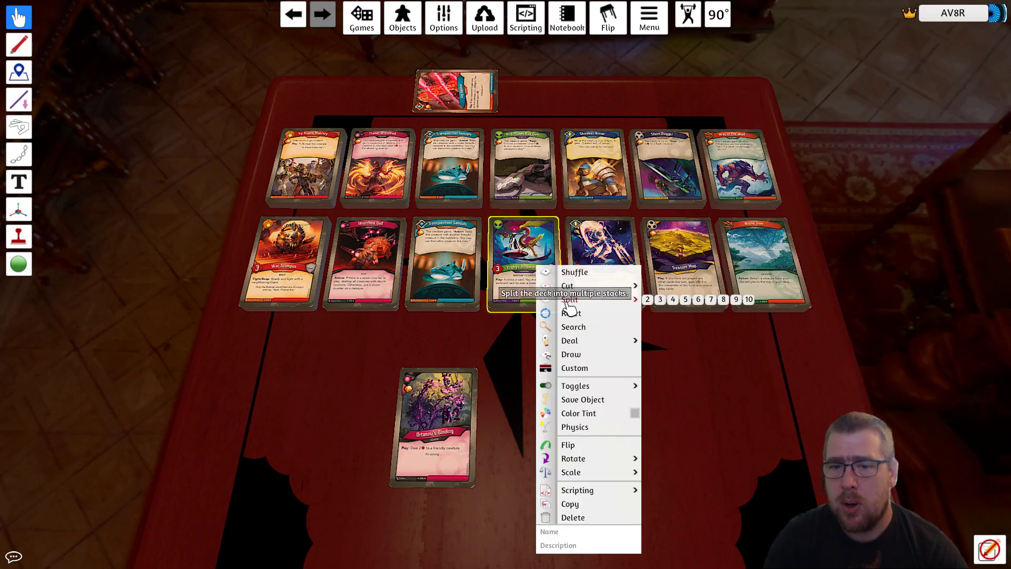
left_click(568, 328)
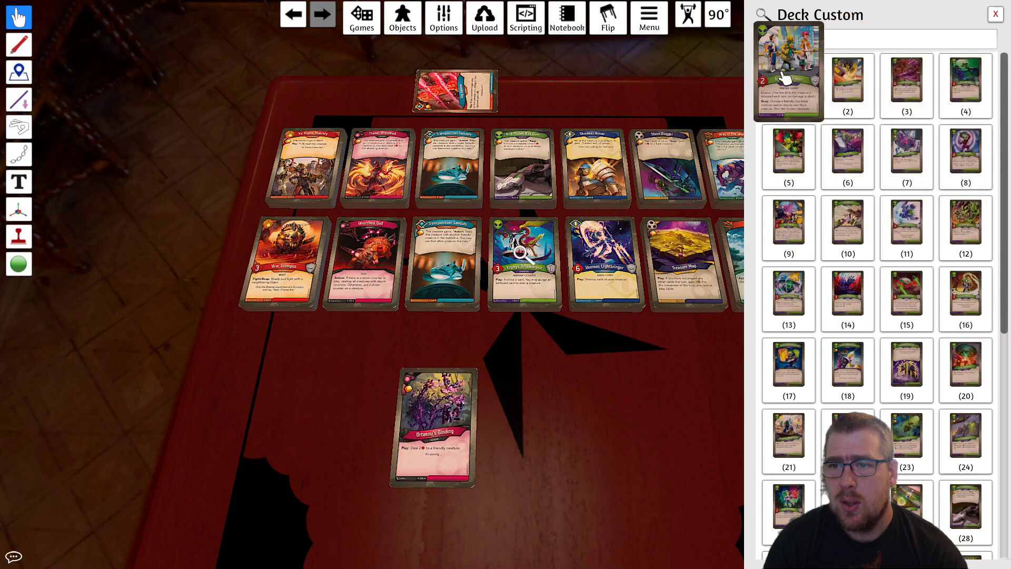
left_click_drag(769, 84, 442, 438)
mouse_move(787, 76)
left_click_drag(787, 77, 458, 432)
- Take Collector Worm out of the Mars deck, duplicate it and stack the copies on the new pile
left_click_drag(789, 84, 578, 411)
key("ctrl+c")
key("ctrl+v")
left_click_drag(445, 454, 445, 428)
left_click_drag(590, 403, 453, 438)
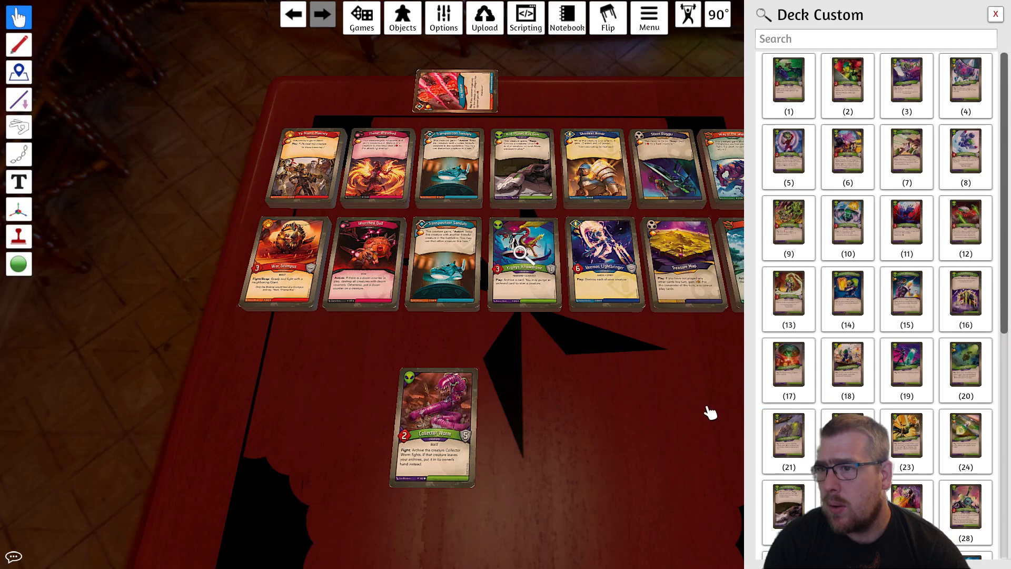
- Add Skybooster Squadron, Tyxl Beambuckler and Vezyma Thinkdrone from the Mars deck to the new pile
left_click_drag(967, 155, 453, 433)
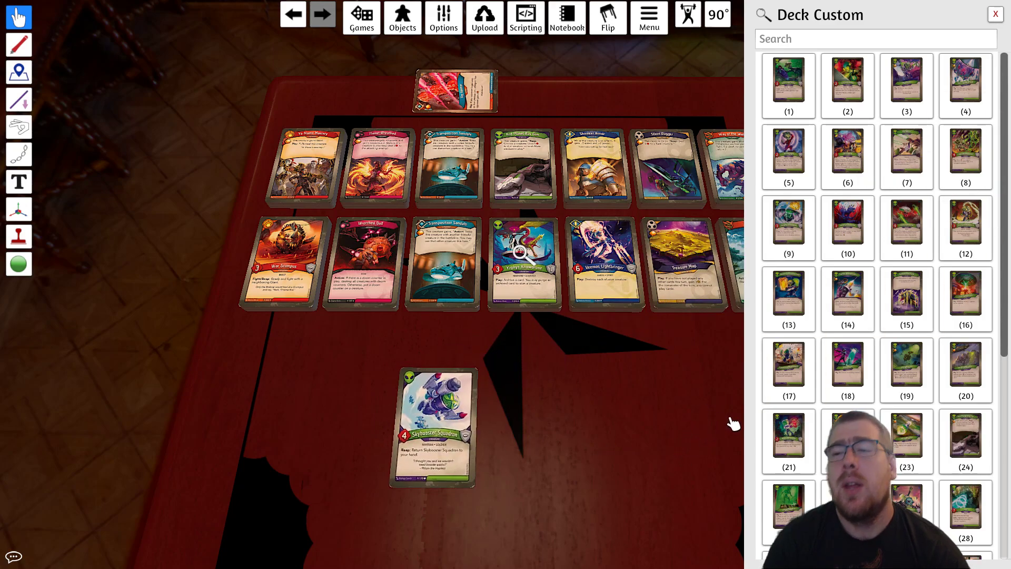
left_click_drag(964, 169, 453, 432)
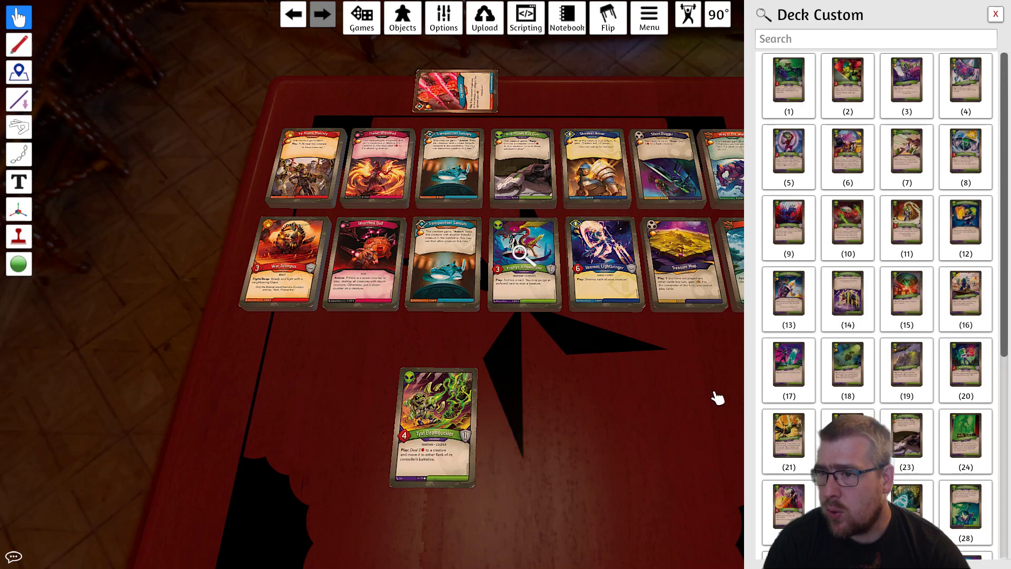
left_click_drag(966, 153, 615, 420)
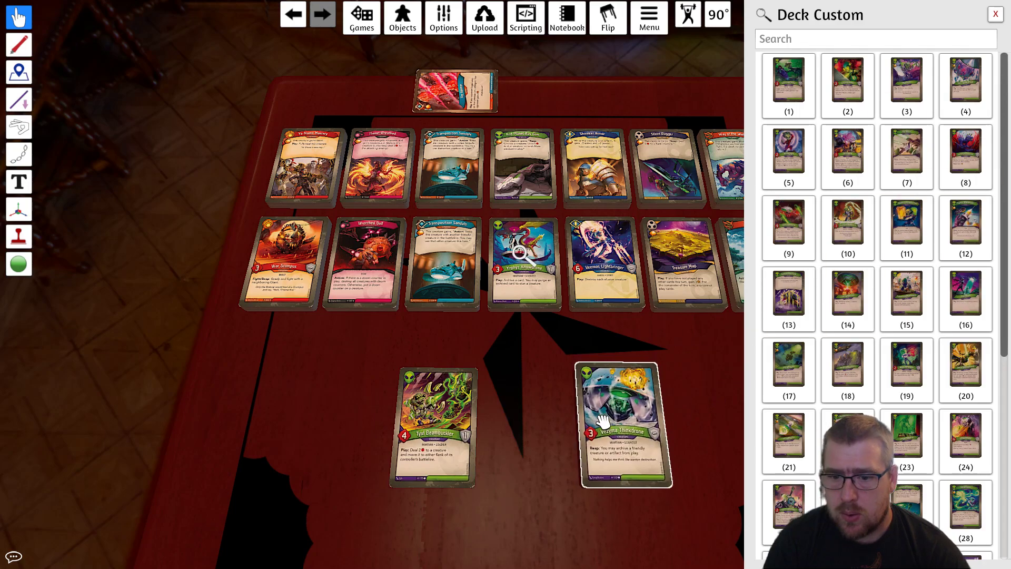
key("ctrl+v")
left_click_drag(296, 429, 442, 426)
key("Delete")
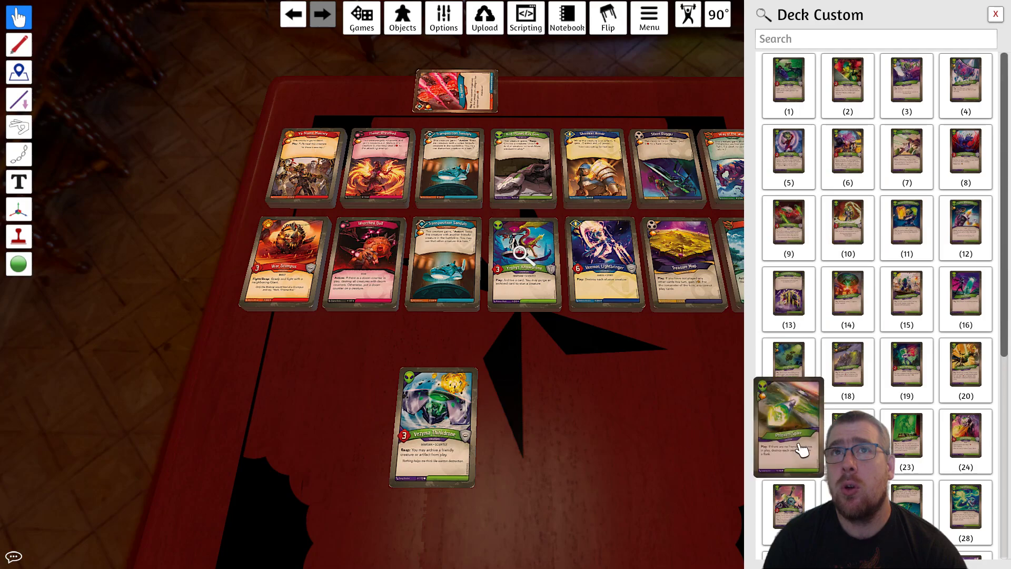
key("alt")
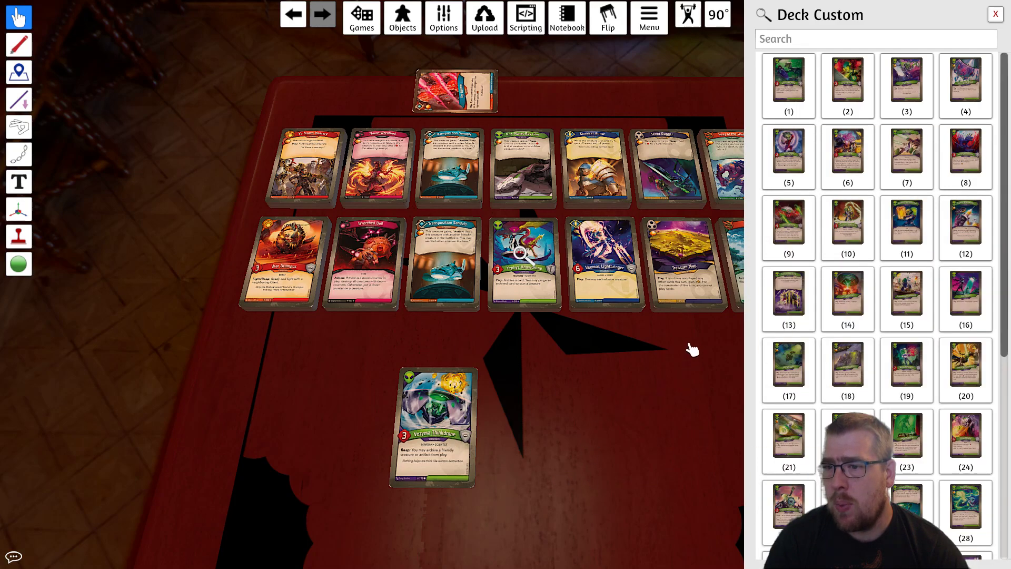
- Add Yxilx Dominator, Key Abduction, Mothership Support and Martian Generosity from the Mars deck to the new pile
left_click_drag(788, 221, 476, 403)
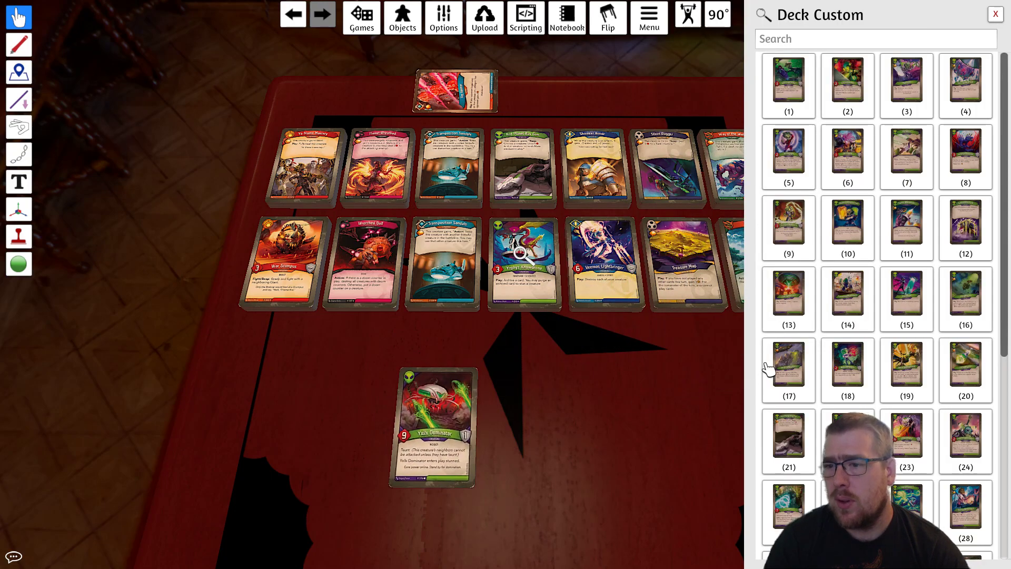
left_click_drag(985, 290, 476, 430)
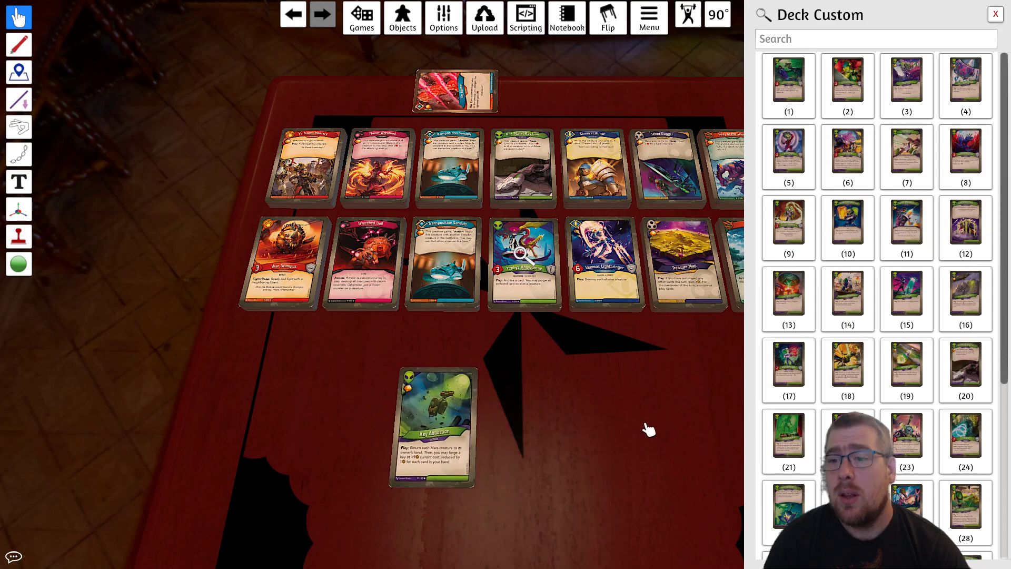
left_click_drag(970, 298, 447, 422)
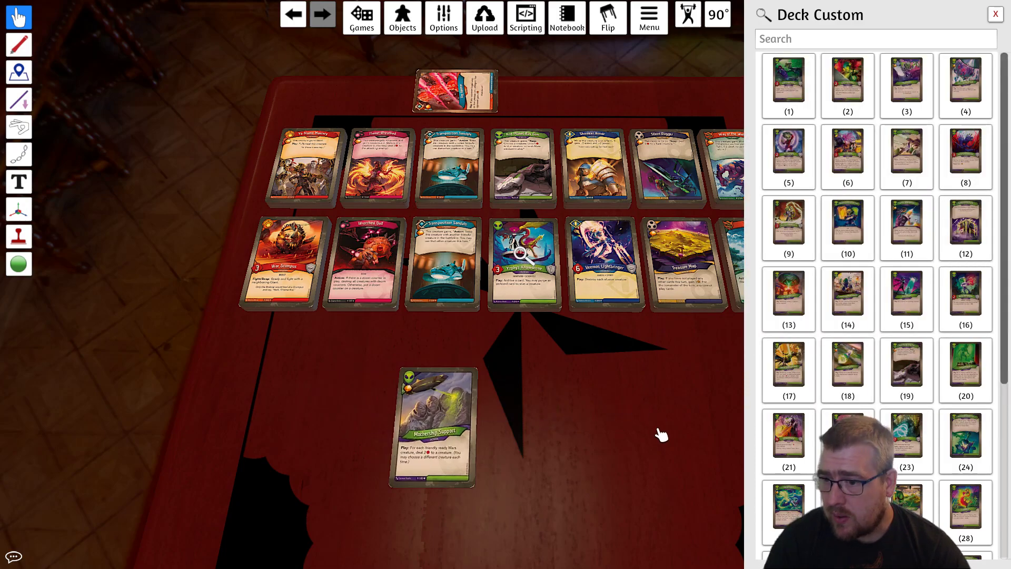
scroll(801, 474, "down", 5)
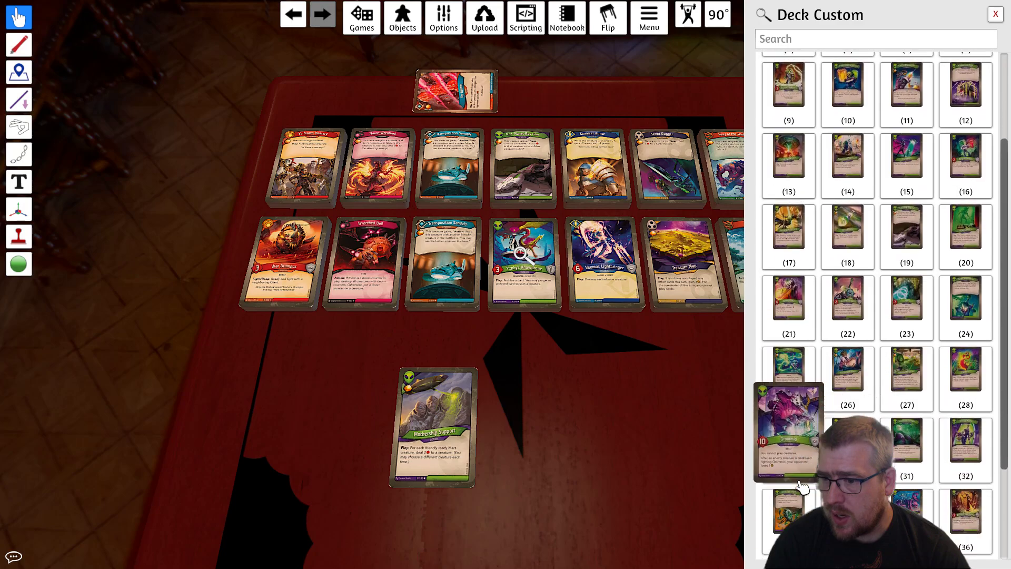
scroll(895, 511, "down", 1)
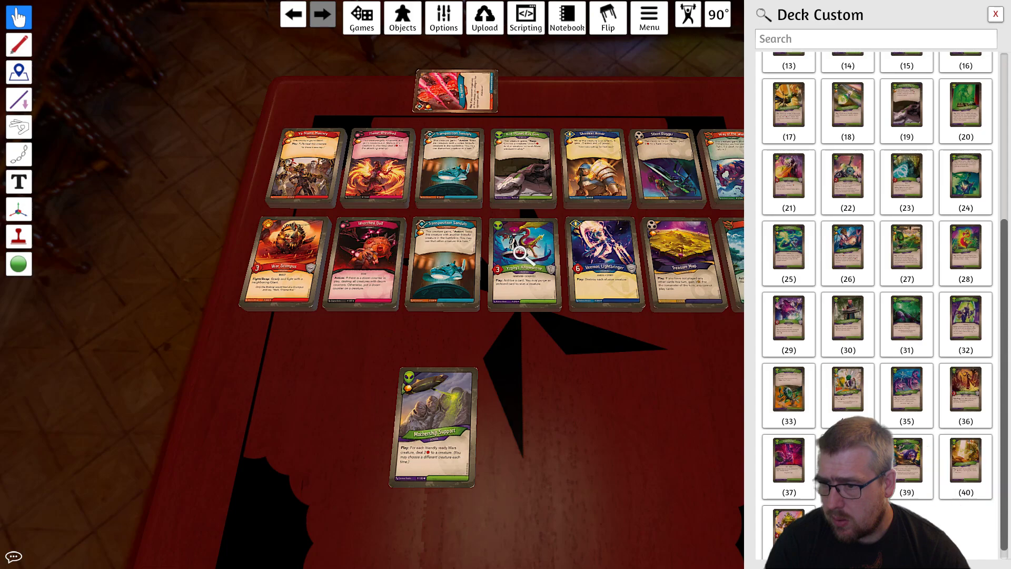
left_click_drag(843, 390, 422, 421)
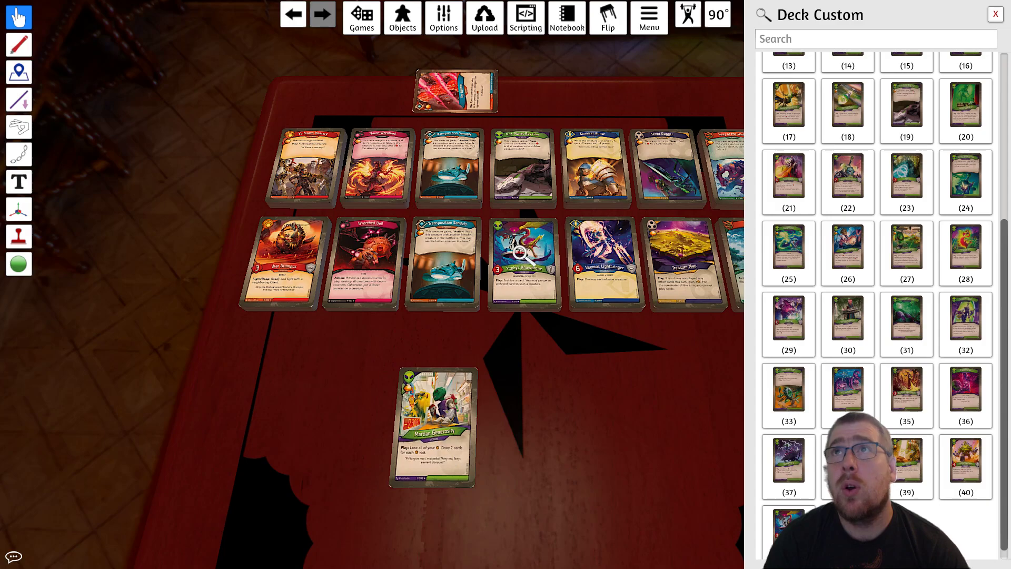
- Search the front-row Shadows deck and add Life for a Life, Nerve Blast and Ronnie Wristclocks to the new pile
right_click(681, 297)
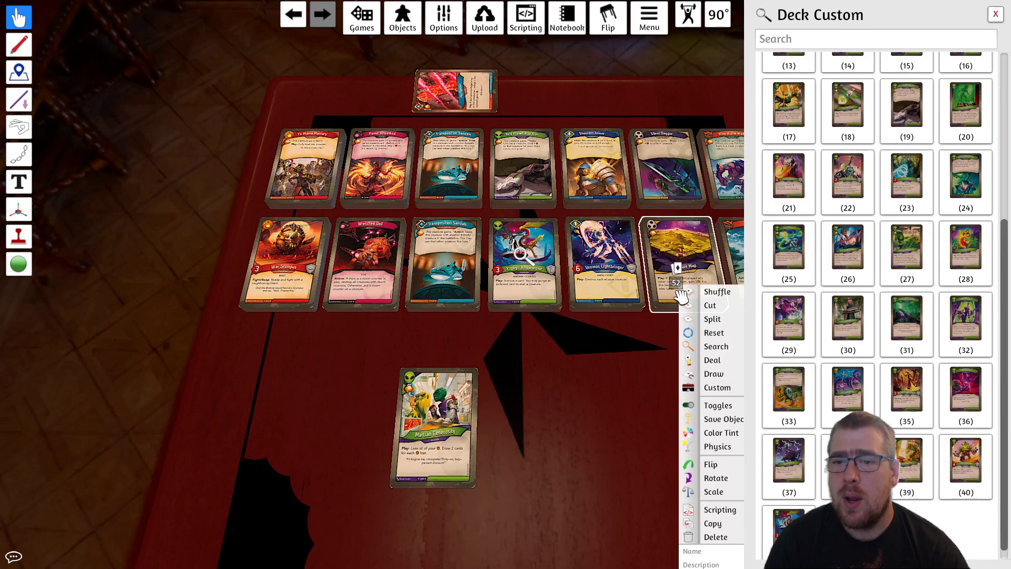
left_click(715, 347)
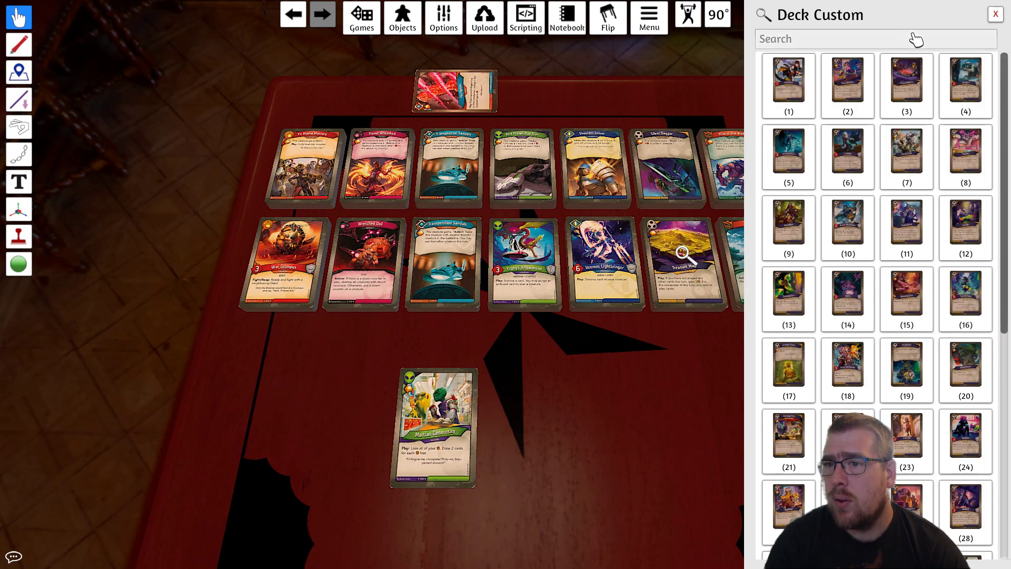
left_click_drag(907, 153, 437, 425)
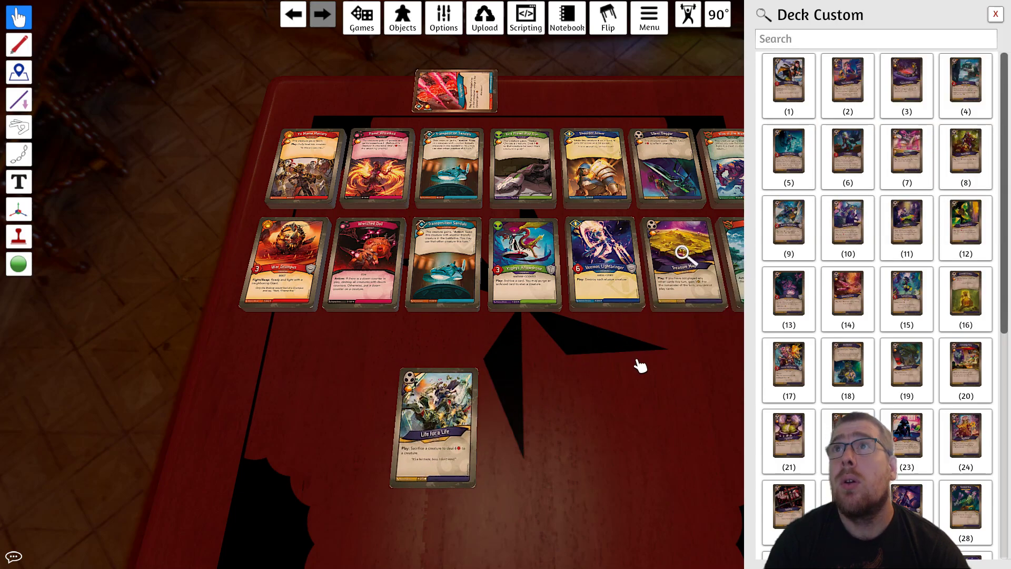
left_click_drag(967, 152, 400, 458)
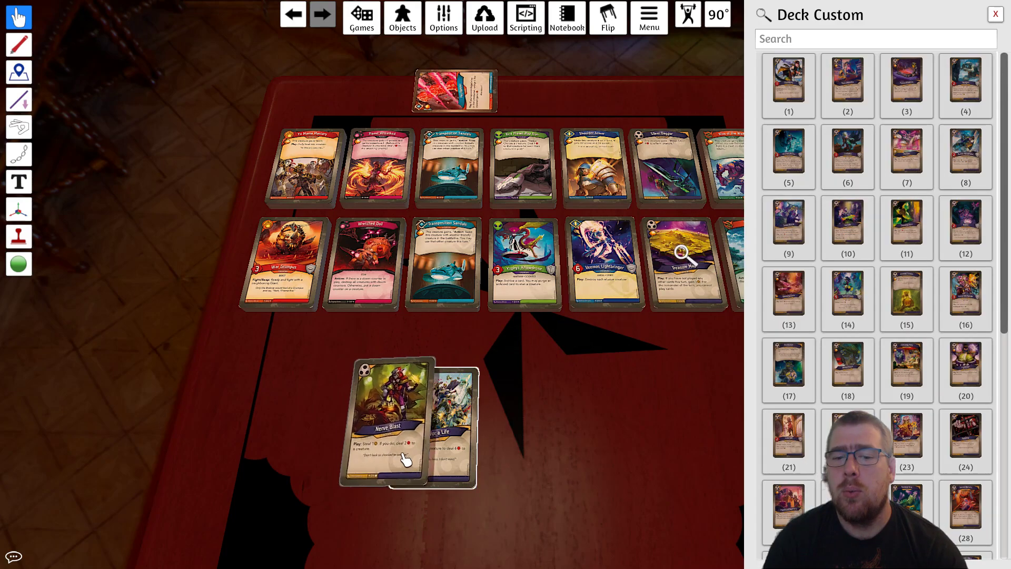
mouse_move(779, 406)
left_click_drag(987, 171, 458, 445)
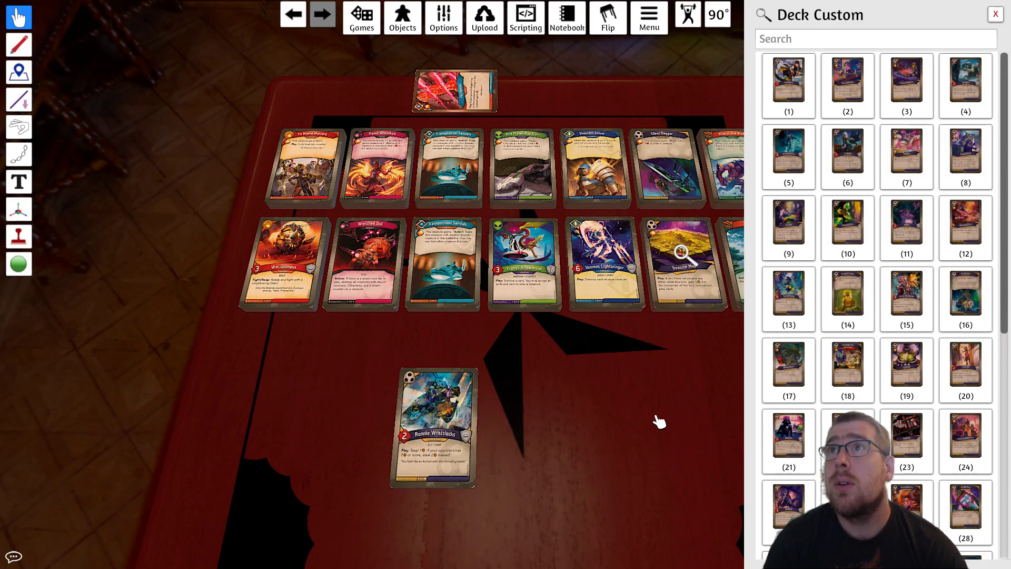
- Take Sucker Punch out of the Shadows deck, duplicate it and stack all copies on the new pile
left_click_drag(835, 296, 597, 390)
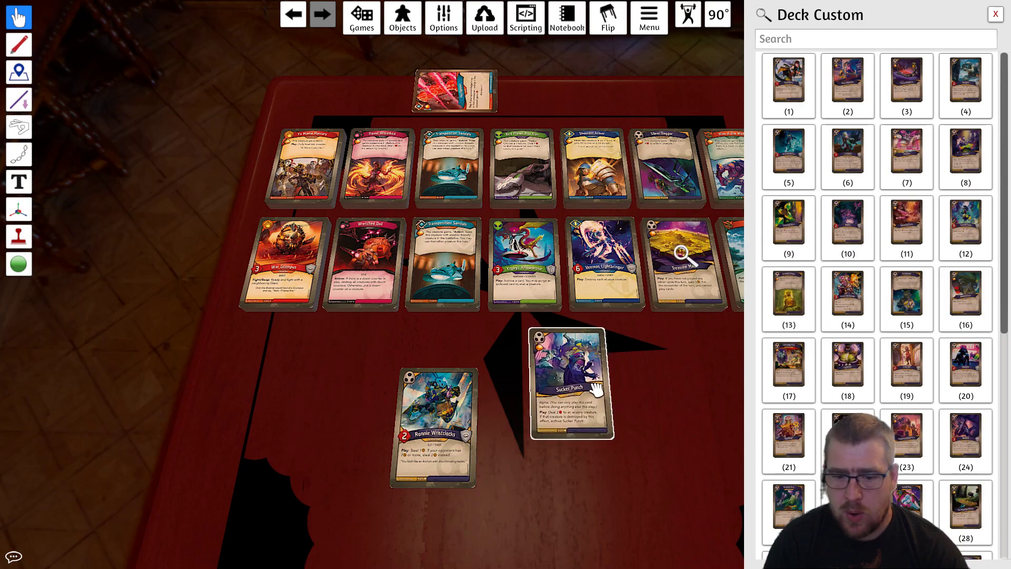
key("ctrl+c")
key("ctrl+v")
key("ctrl+v")
key("ctrl+v")
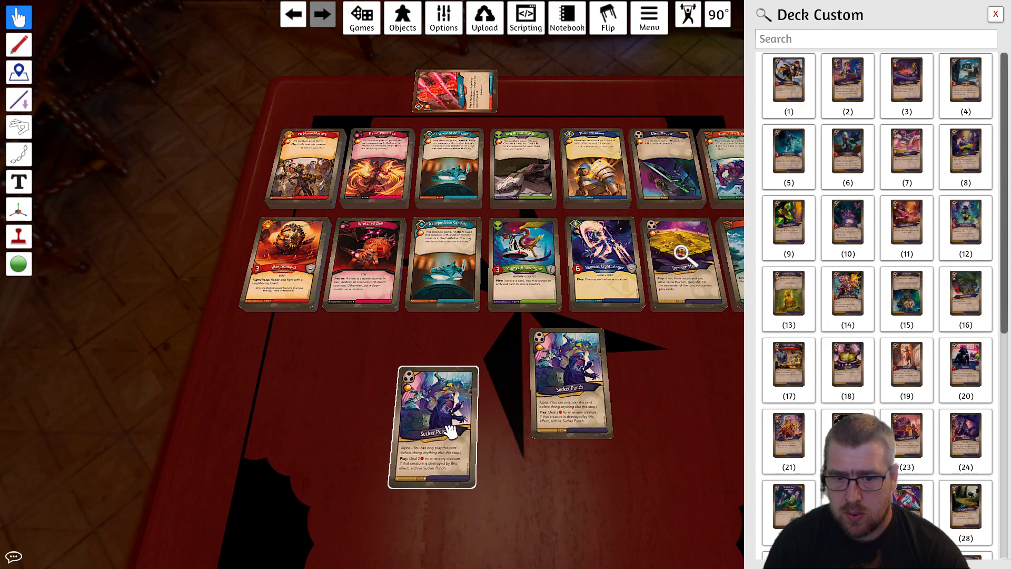
left_click_drag(585, 389, 462, 444)
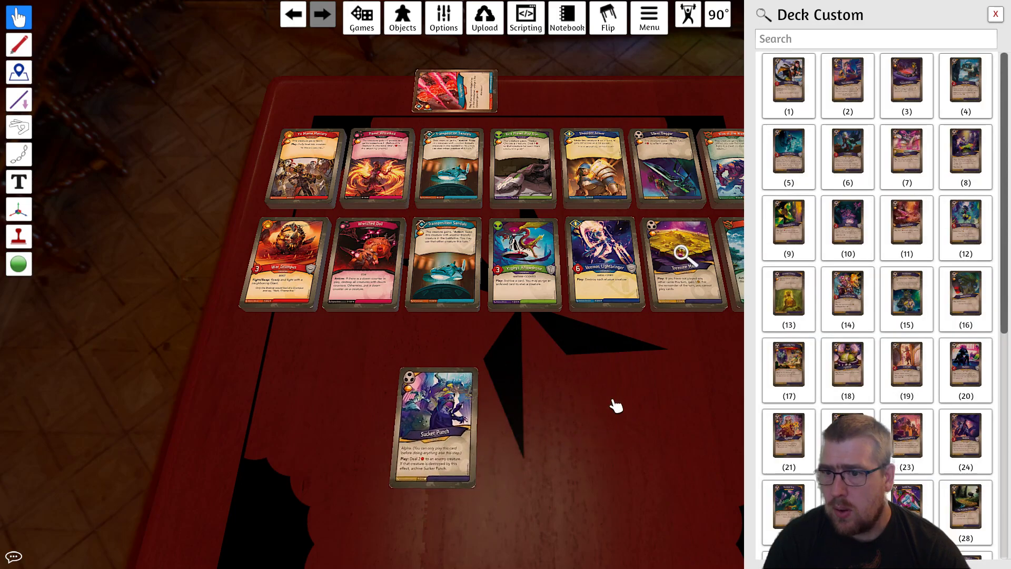
- Add Swindle, Umbra, Hideaway Hole and Murkens from the Shadows deck to the new pile
left_click_drag(966, 153, 477, 453)
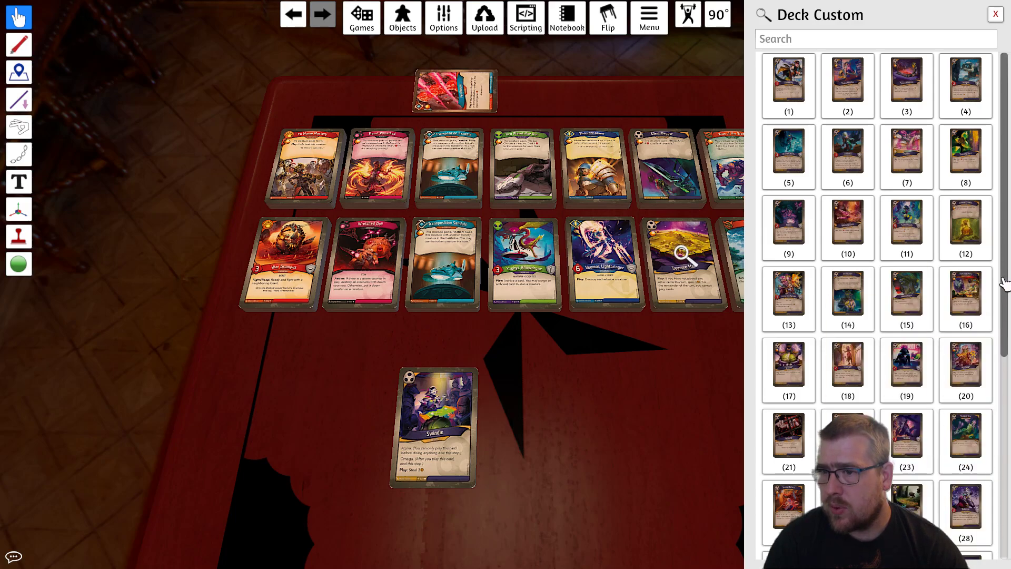
left_click_drag(789, 224, 452, 443)
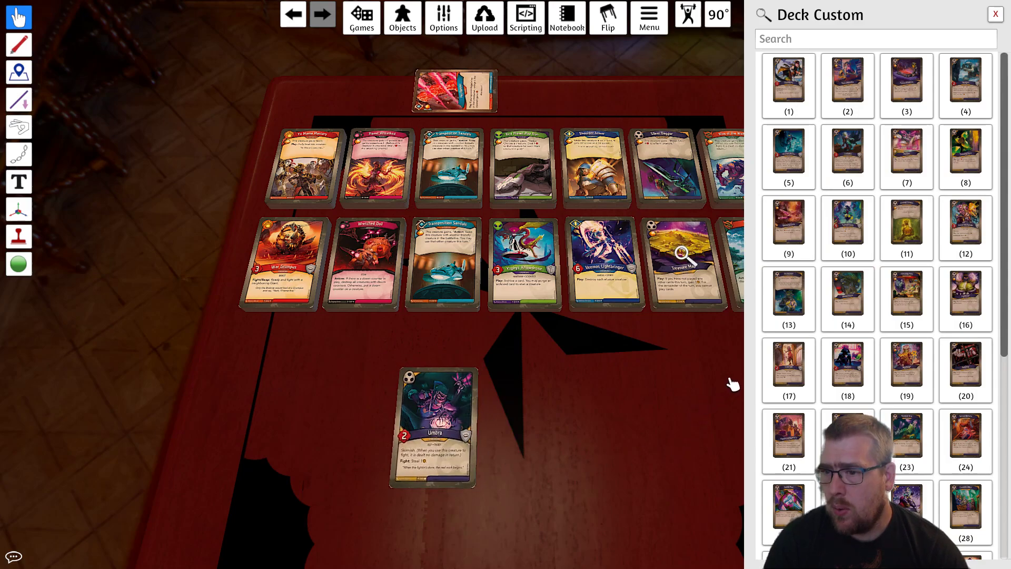
left_click_drag(908, 293, 443, 416)
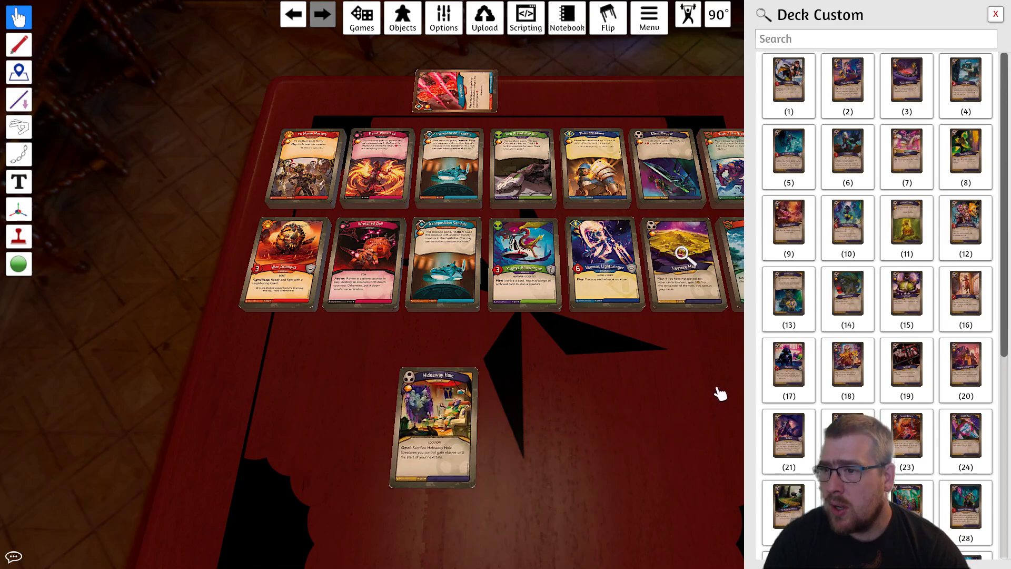
left_click_drag(789, 363, 480, 425)
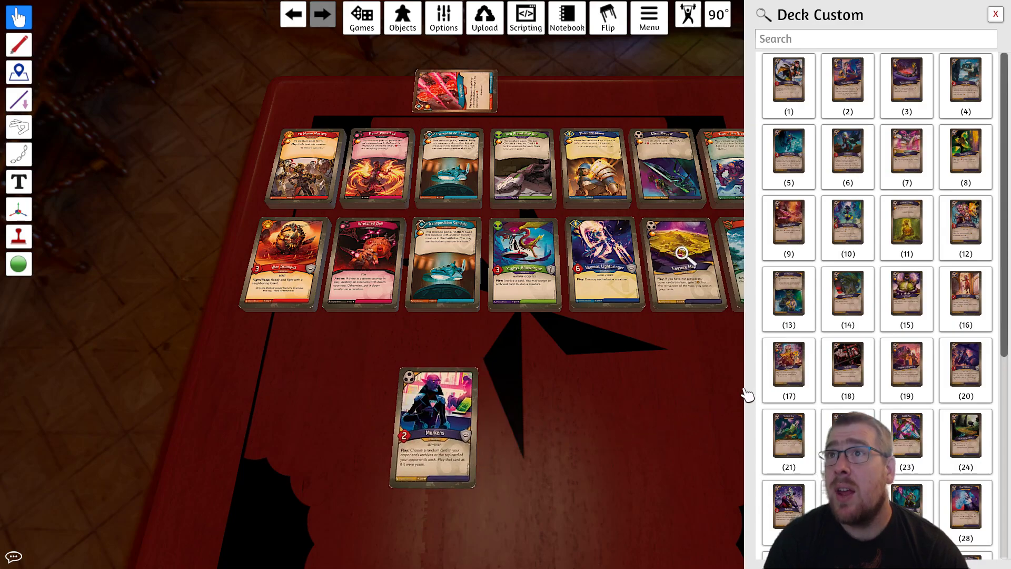
- Add the last two needed Shadows cards, finishing with The Sting, to the new pile and close the deck search
scroll(743, 392, "down", 1)
scroll(964, 411, "down", 6)
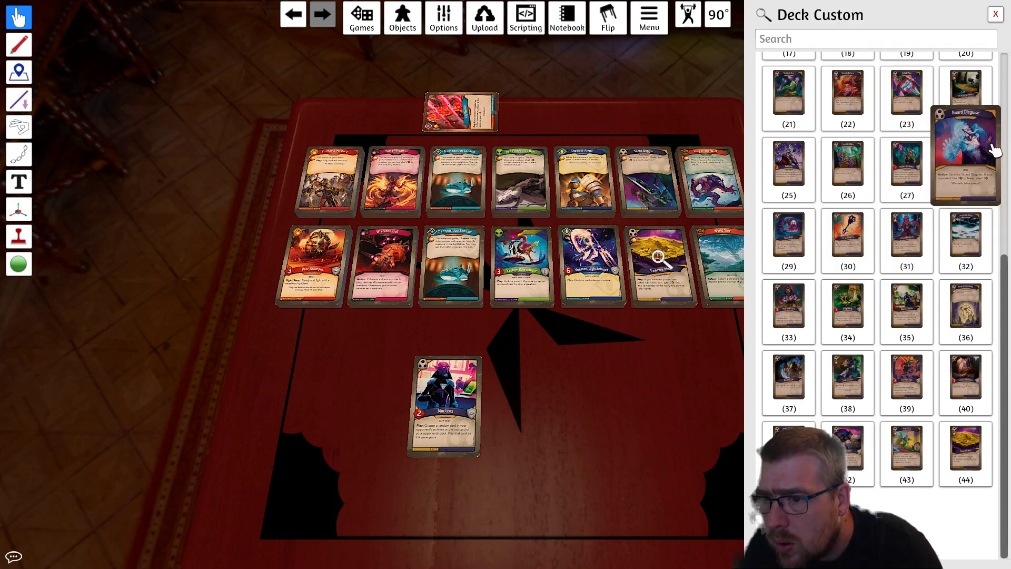
left_click_drag(788, 305, 444, 408)
left_click_drag(907, 448, 445, 425)
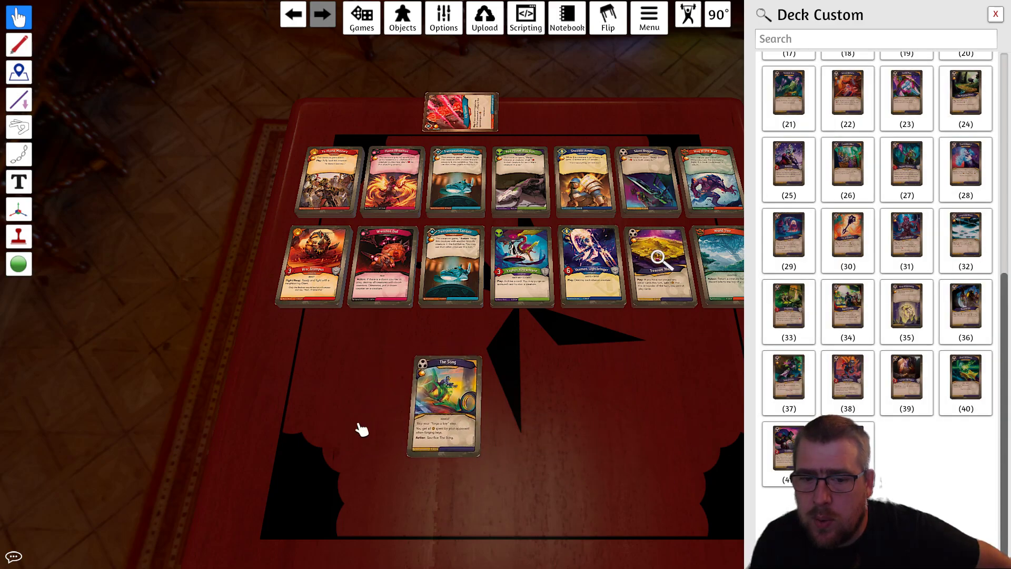
left_click(996, 15)
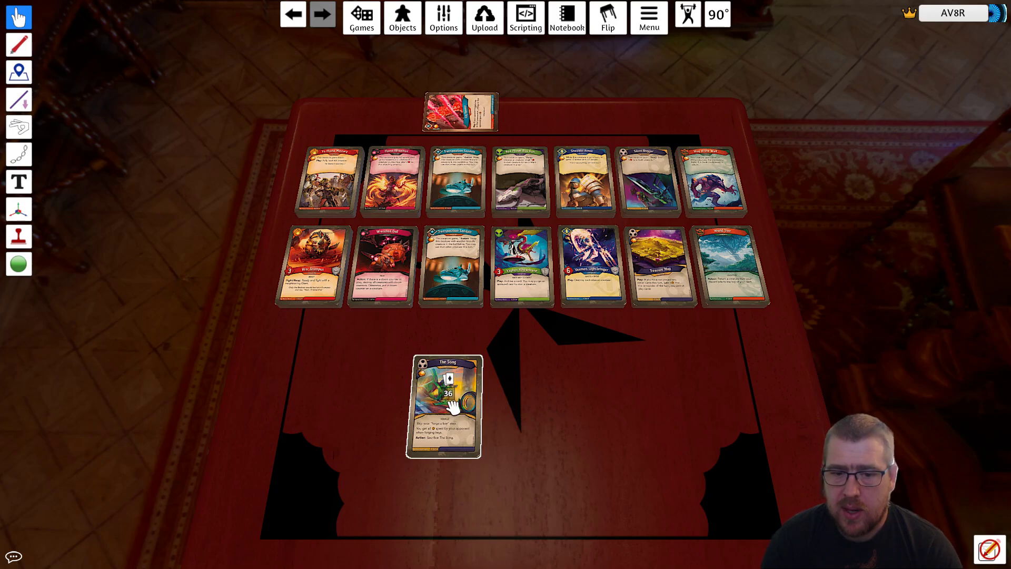
- Turn the finished deck over to check its card back, move it slightly aside and turn it face up again
key("f")
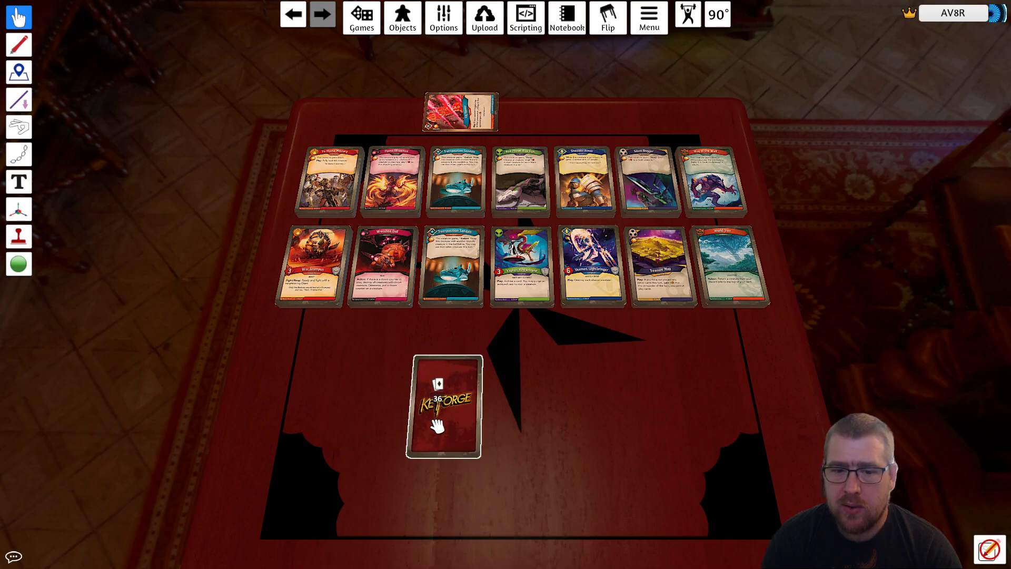
left_click_drag(450, 426, 571, 422)
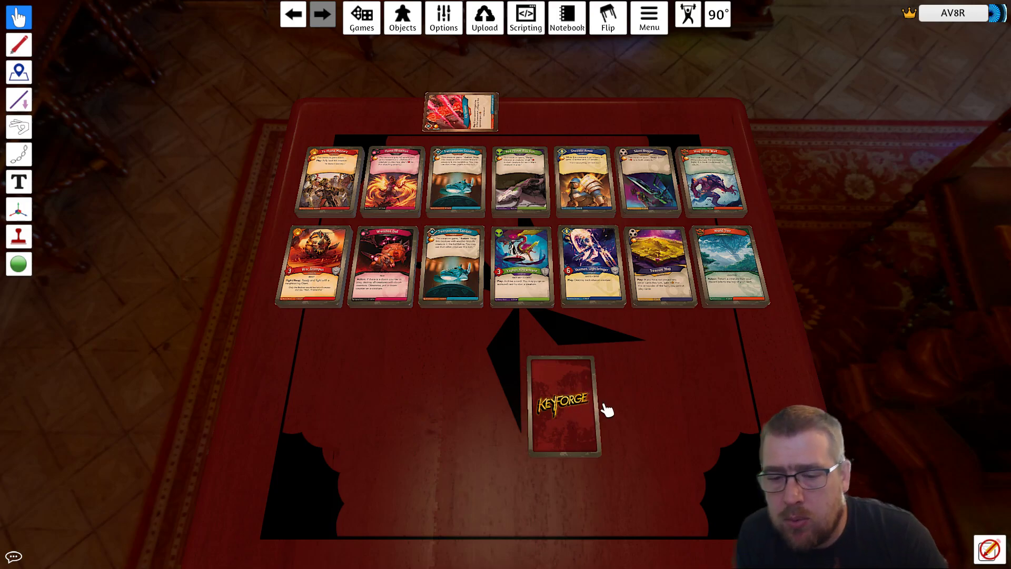
key("f")
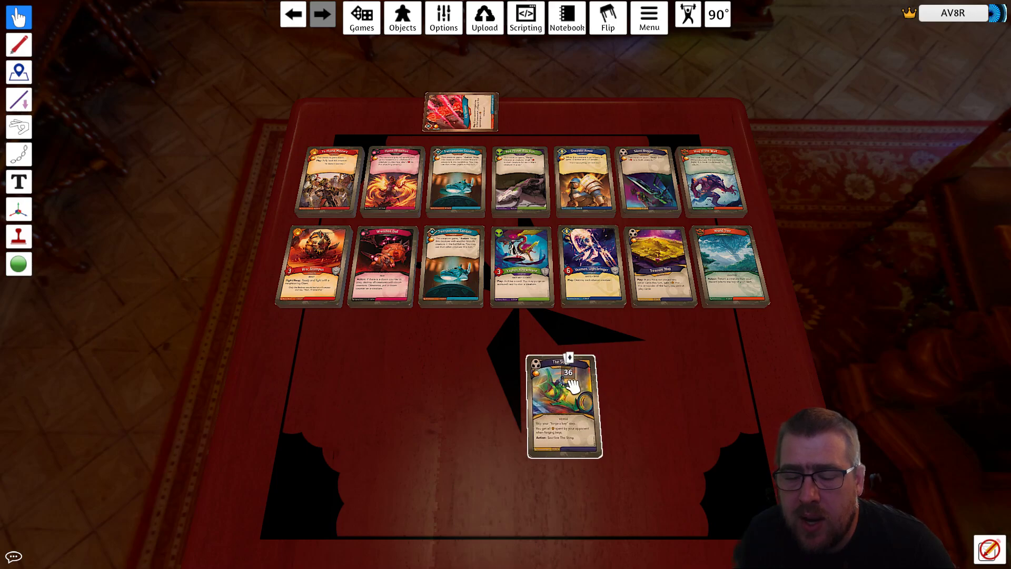
- Save the finished deck as an object named "Haukea, Honeytower Lance Corporal" in the KeyForge folder
right_click(554, 381)
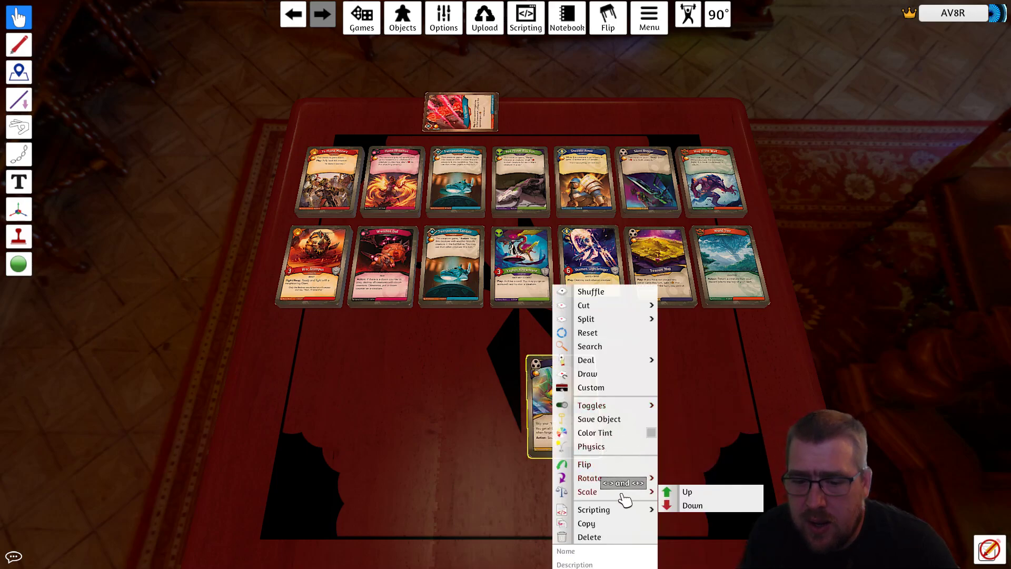
left_click(785, 391)
right_click(558, 384)
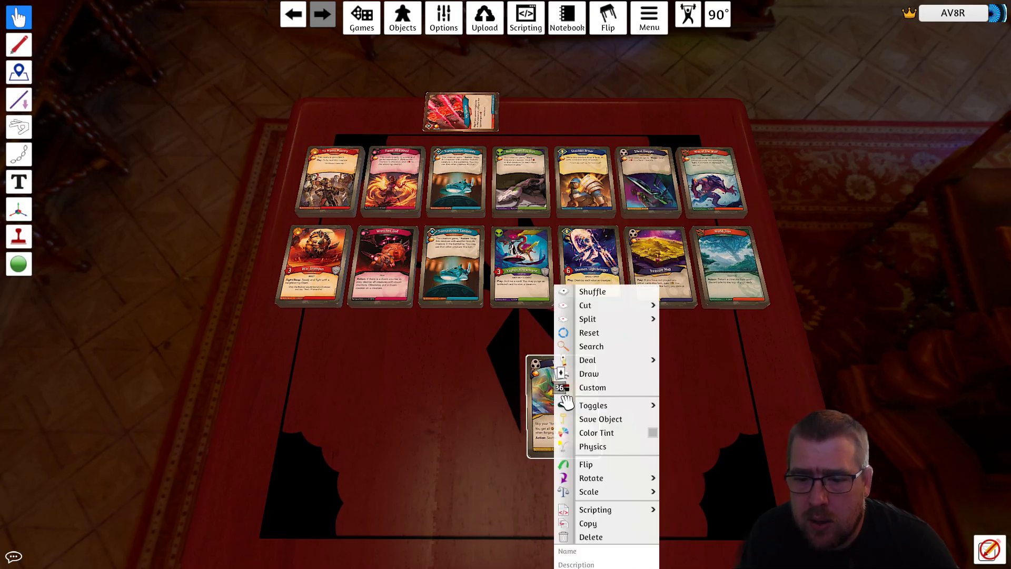
left_click(612, 420)
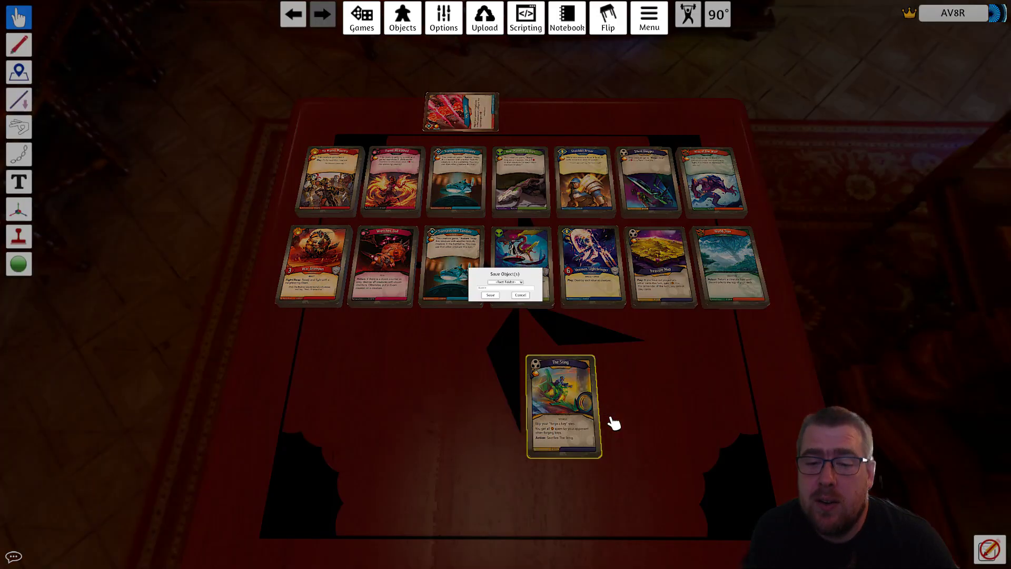
left_click(542, 278)
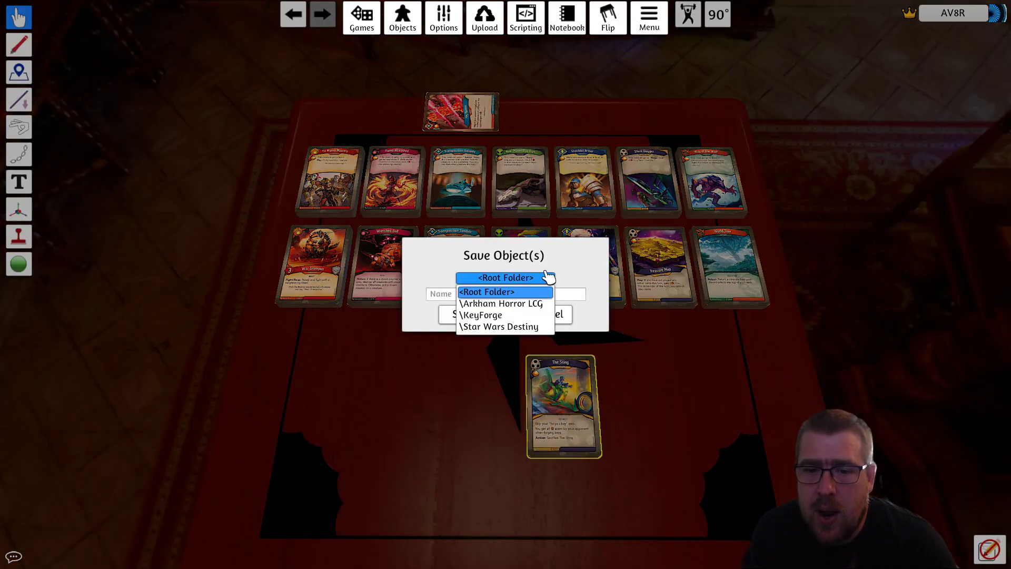
left_click(527, 317)
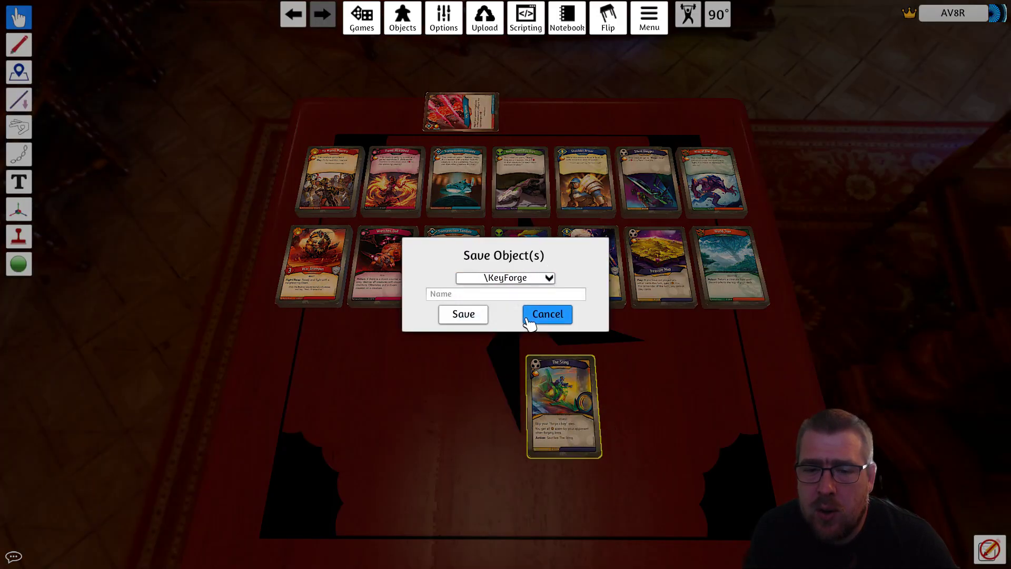
left_click(534, 298)
type("Haukea, Honeytower Lance Corporal")
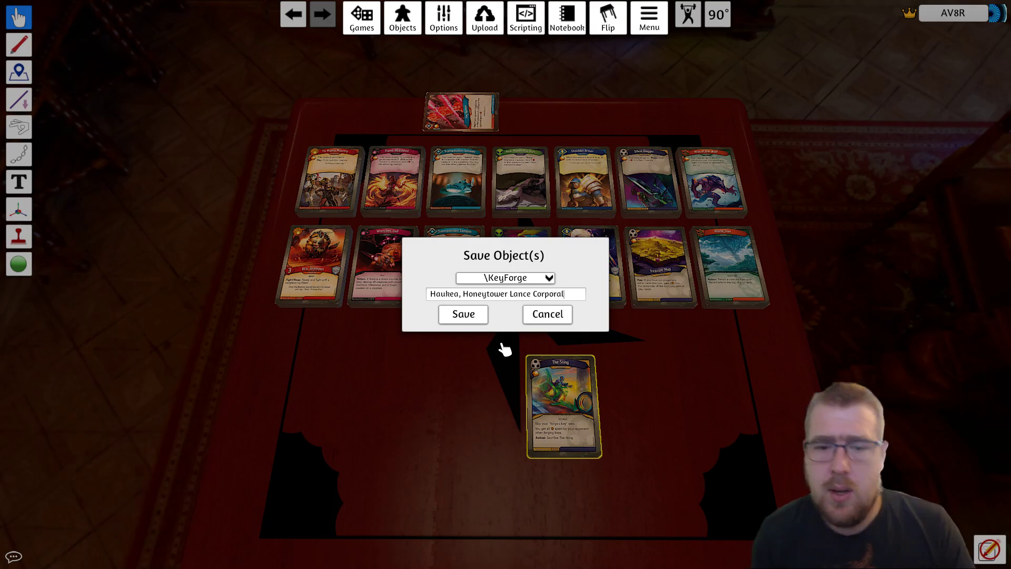
left_click(449, 316)
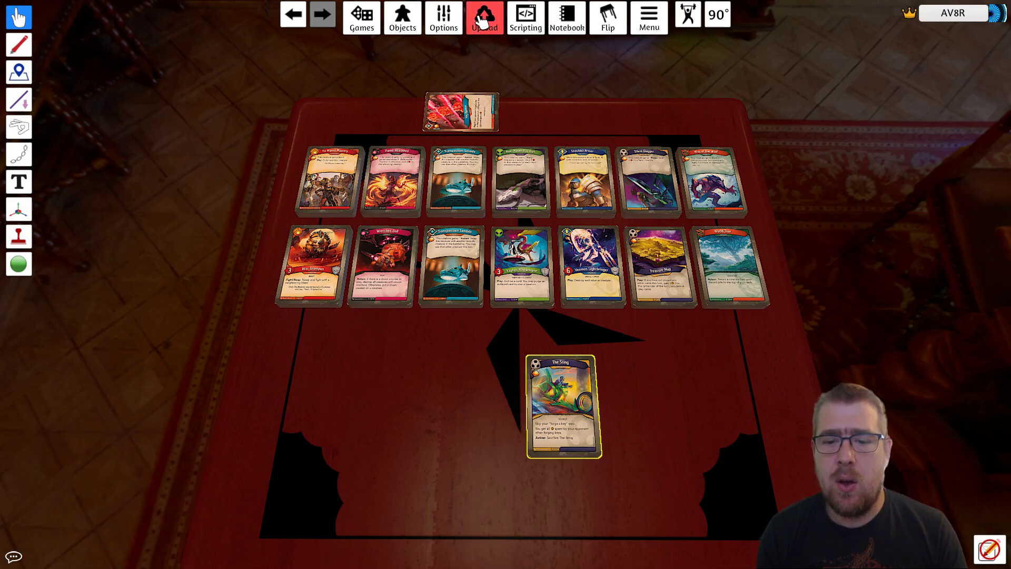
- Load the KeyForge Ultimate [HD, Scripted] Workshop mod
left_click(361, 20)
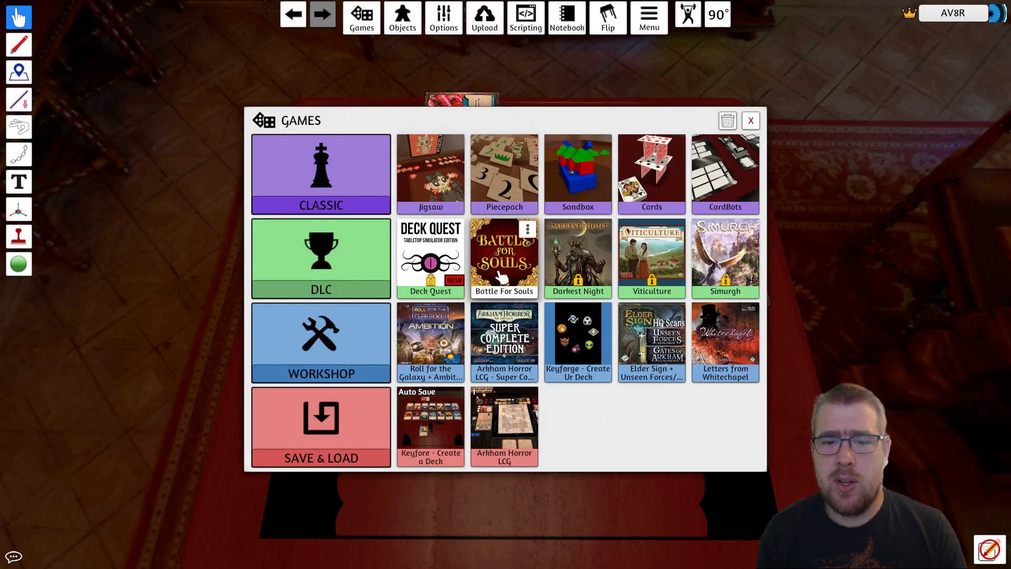
left_click(327, 341)
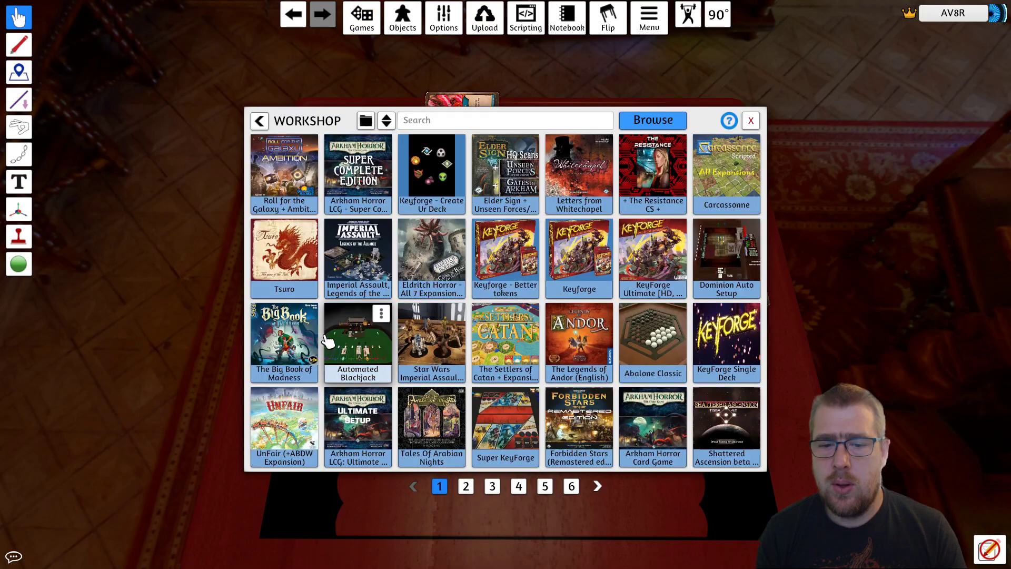
left_click(651, 257)
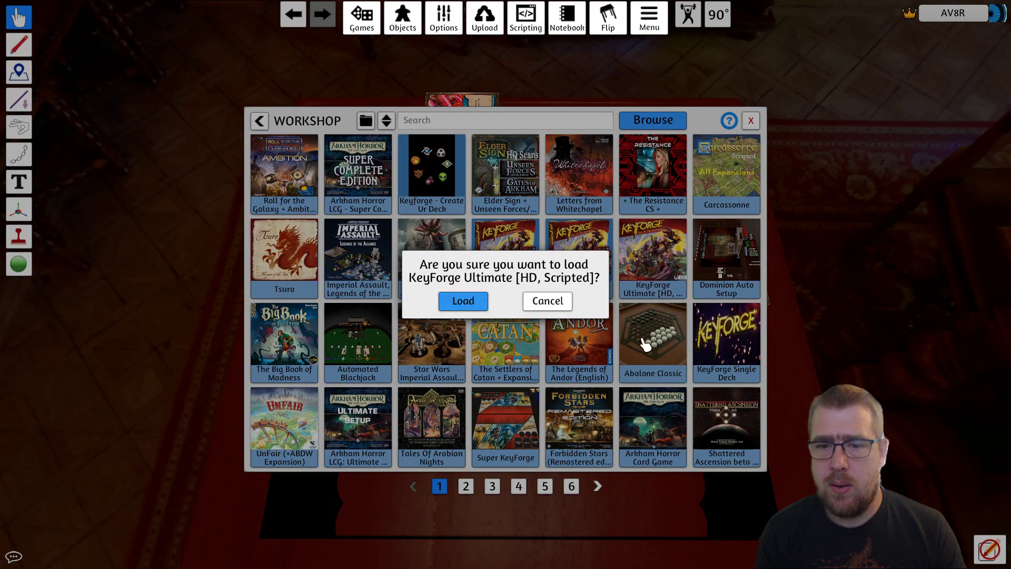
key("Return")
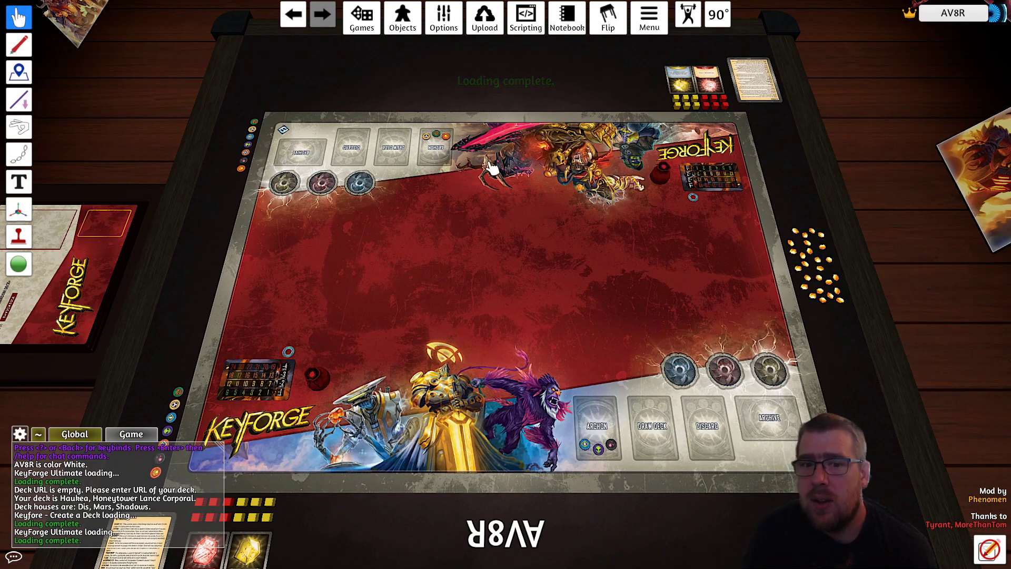
- Spawn two copies of the saved Haukea Honeytower Lance Corporal deck from the KeyForge saved objects folder onto the playmat
right_click(452, 280)
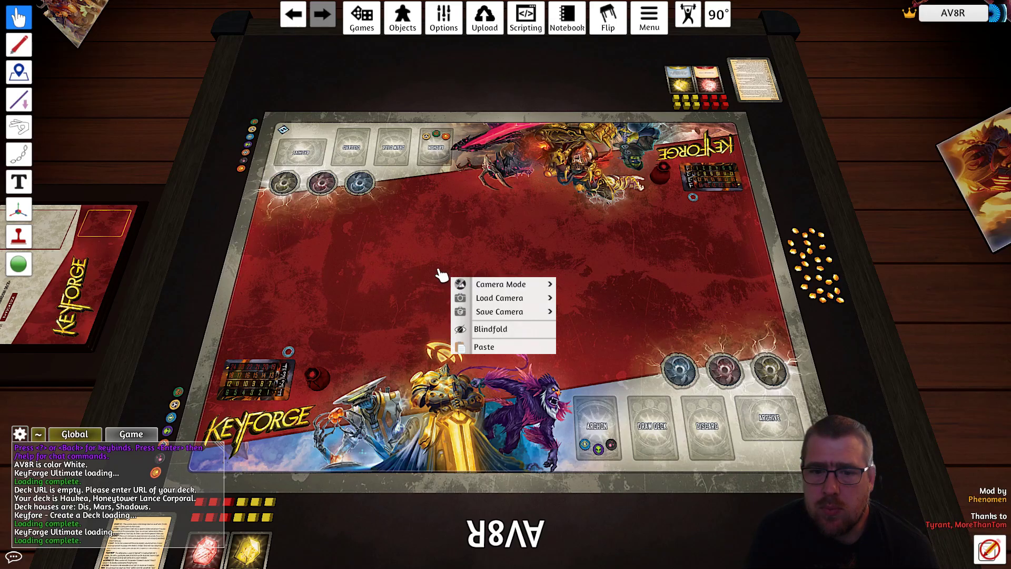
left_click(443, 276)
left_click(397, 21)
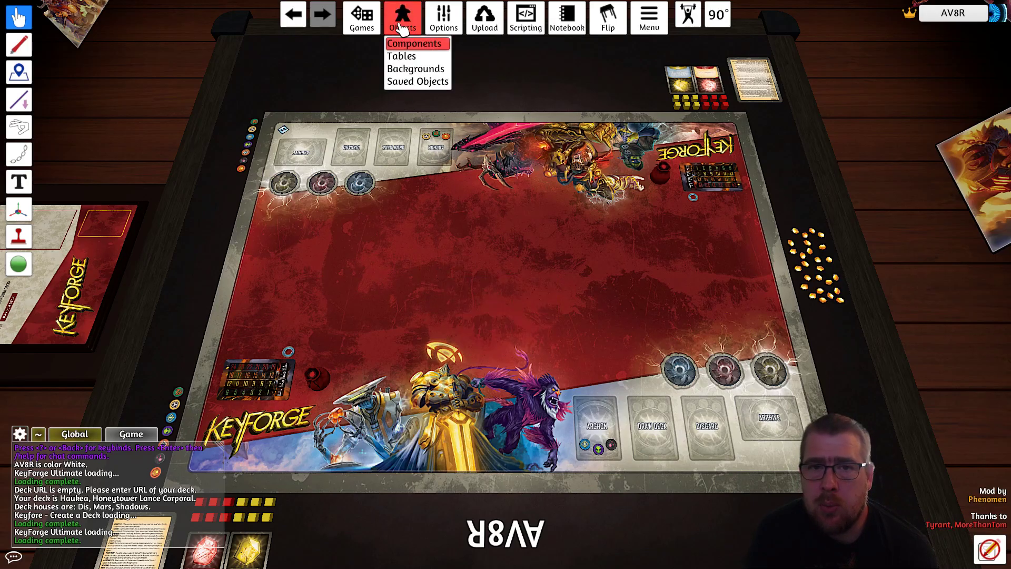
left_click(411, 84)
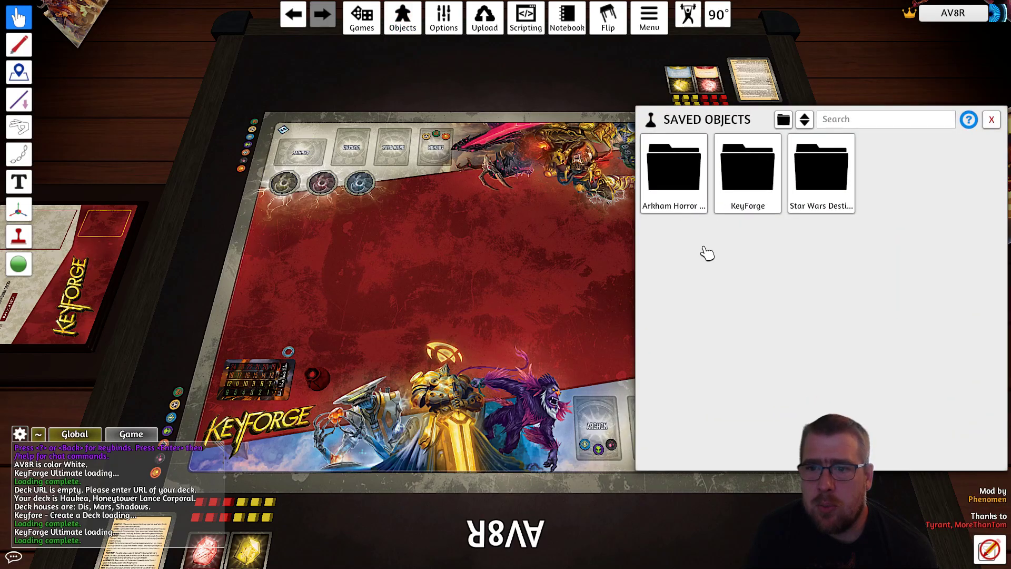
left_click(746, 201)
left_click(746, 201)
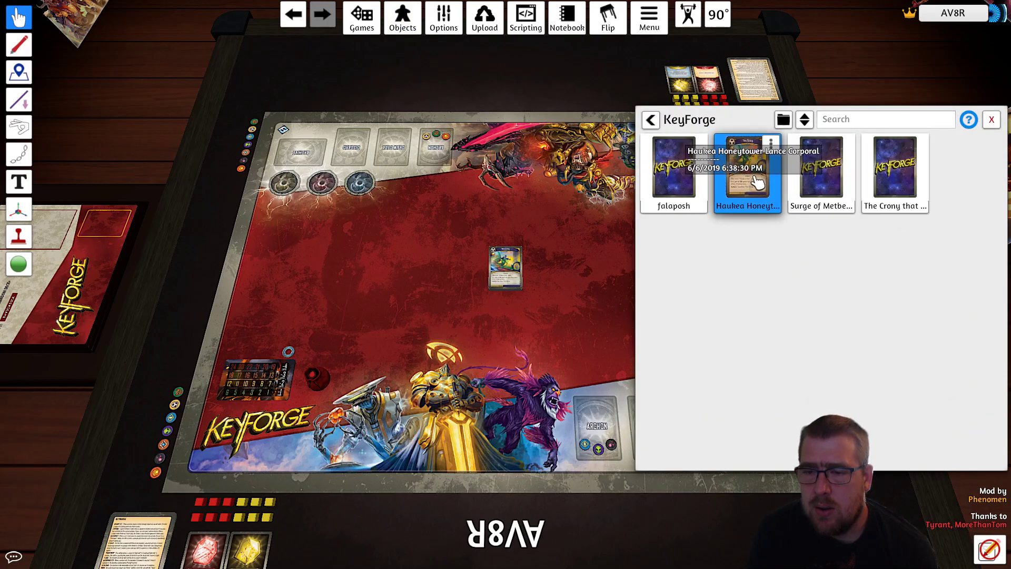
left_click_drag(759, 181, 442, 295)
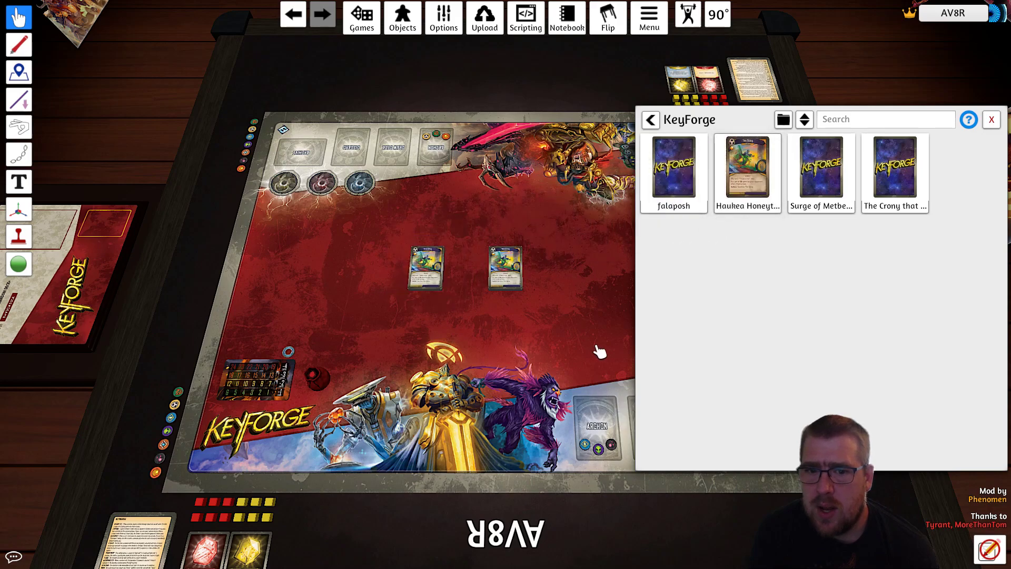
left_click(992, 119)
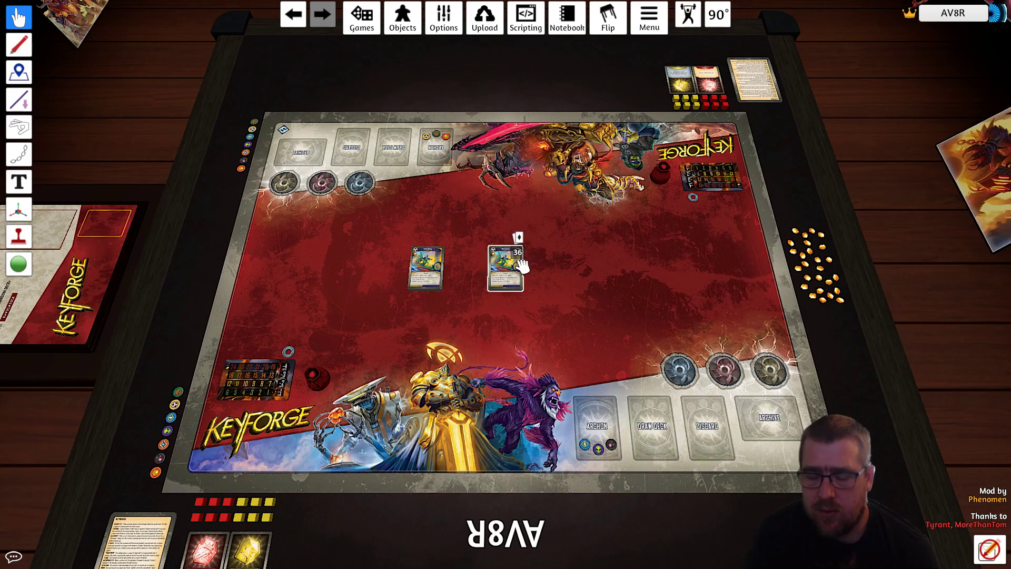
- Delete the extra central copy of the deck and place the remaining one face down above the near KeyForge logo
key("Delete")
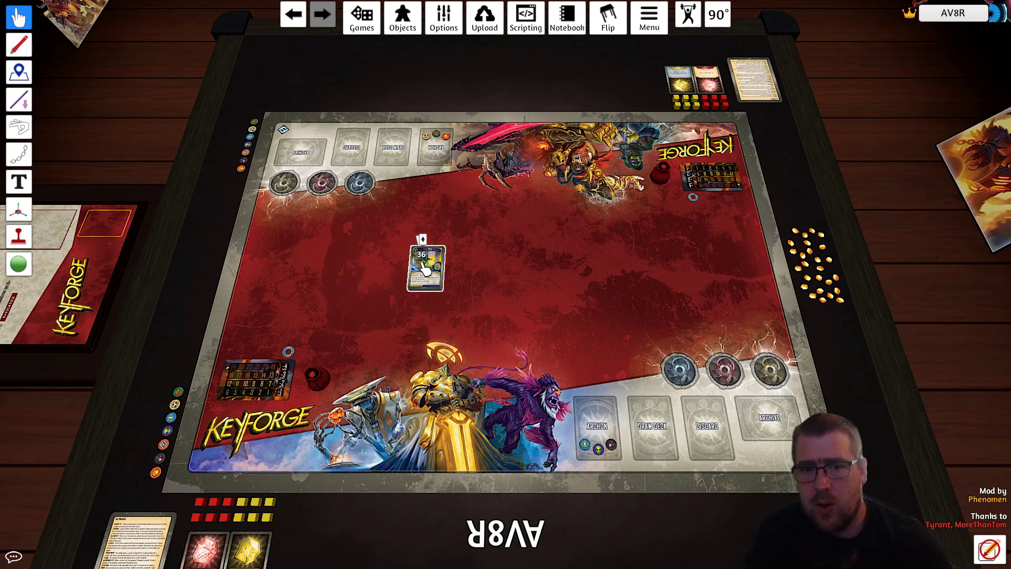
left_click_drag(426, 269, 495, 280)
key("f")
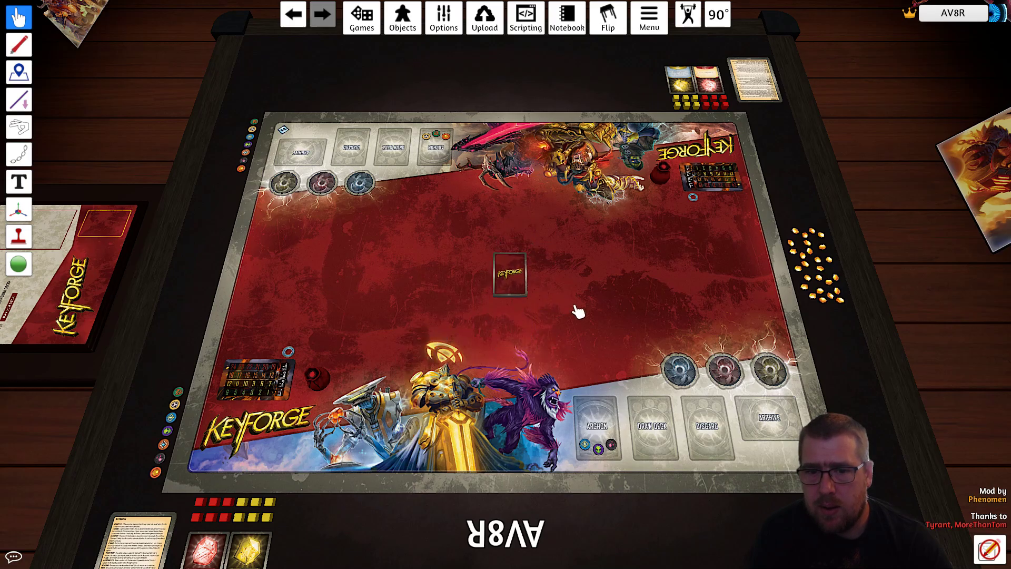
left_click_drag(511, 271, 302, 305)
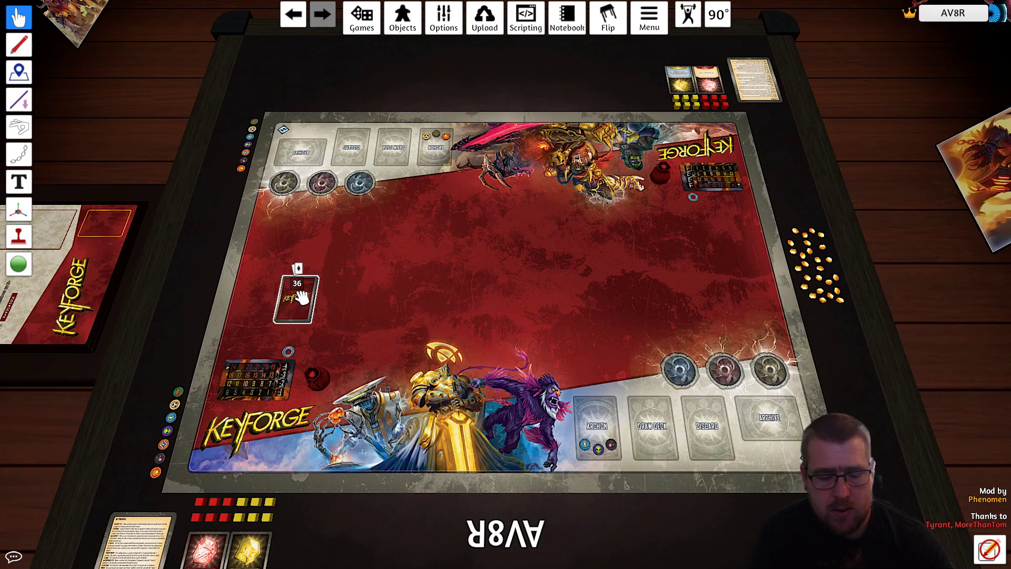
- Draw six cards from the face-down deck into the hand
key("6")
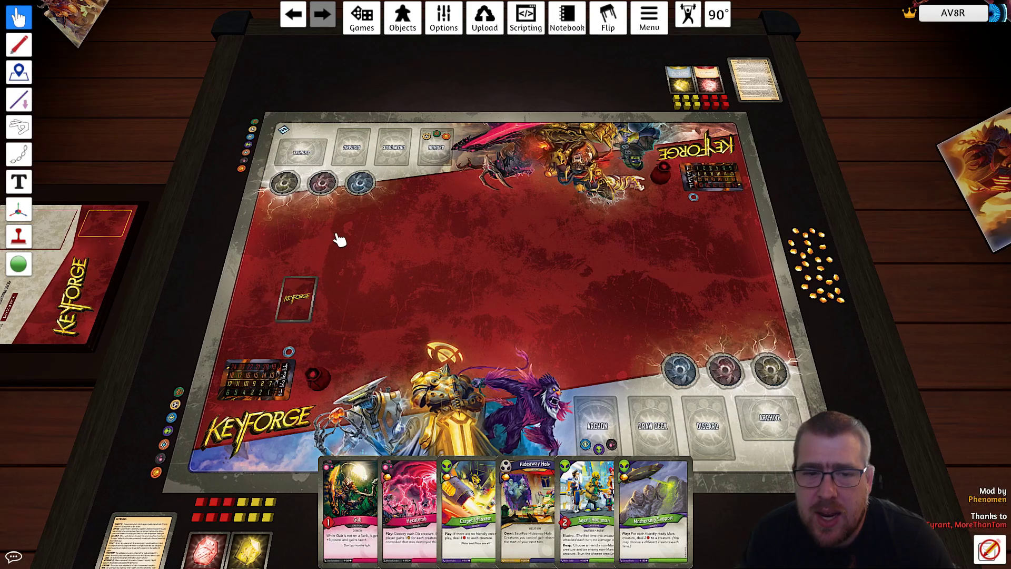
key("a")
key("d")
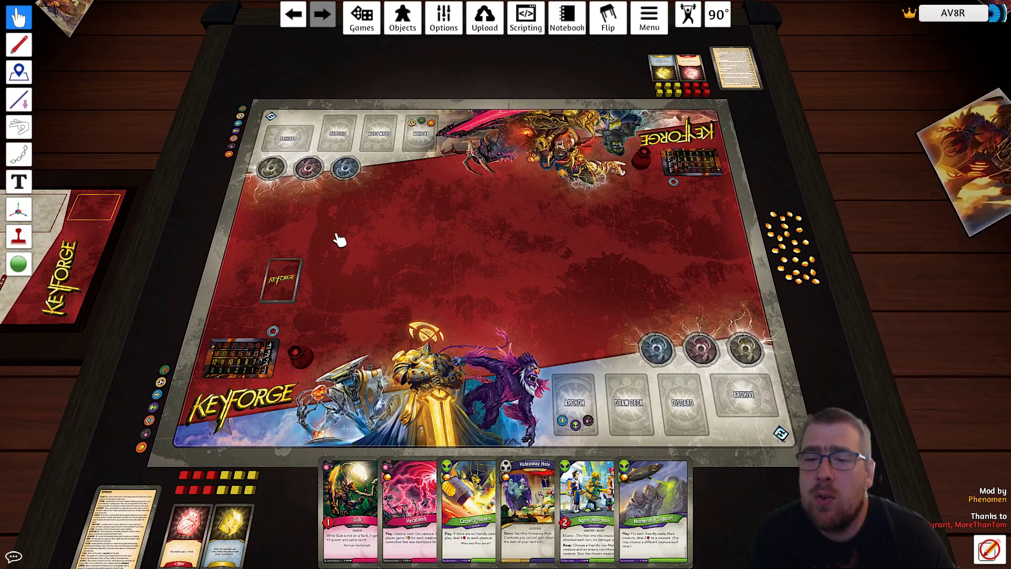
key("s")
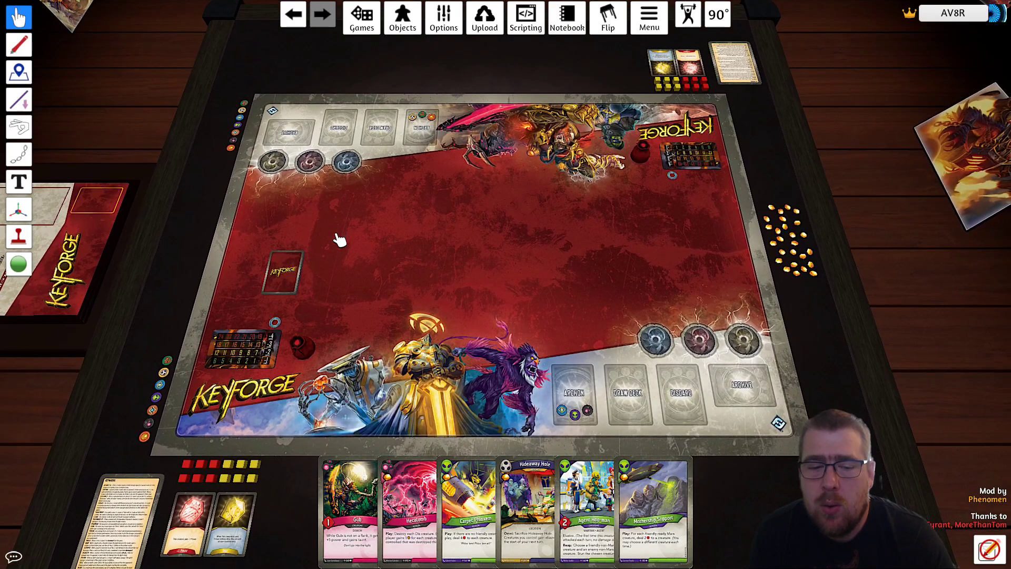
key("a")
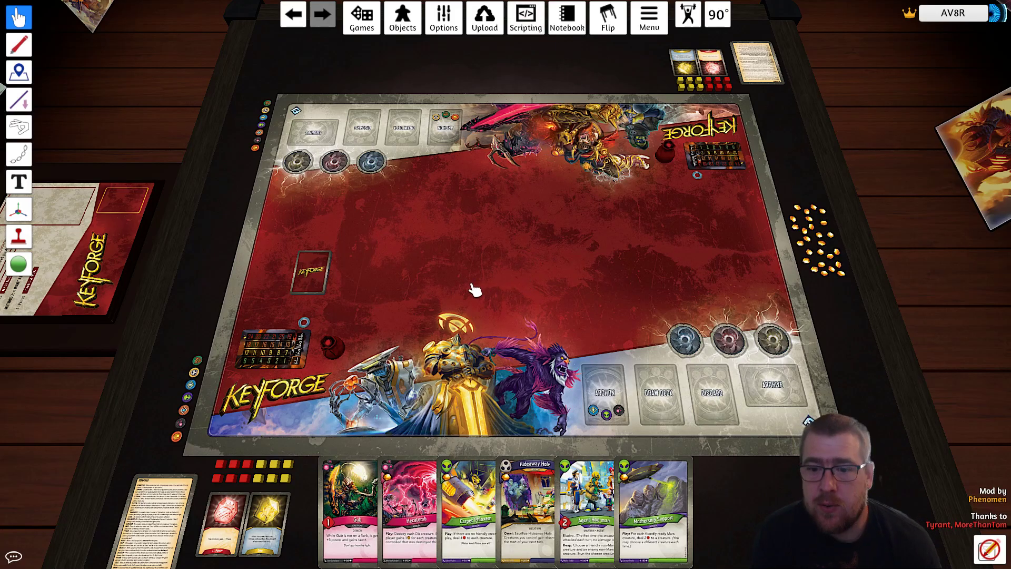
- Leave the current game and return to the main menu
left_click(648, 21)
left_click(516, 328)
left_click(548, 303)
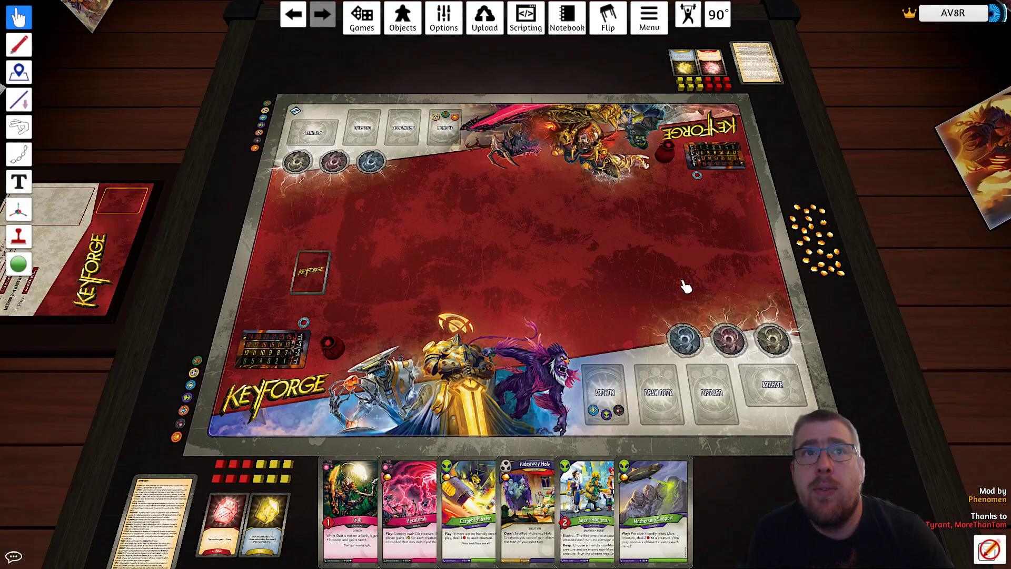
- Switch to Steam and search the Tabletop Simulator Workshop for "keyforge"
key("alt+Tab")
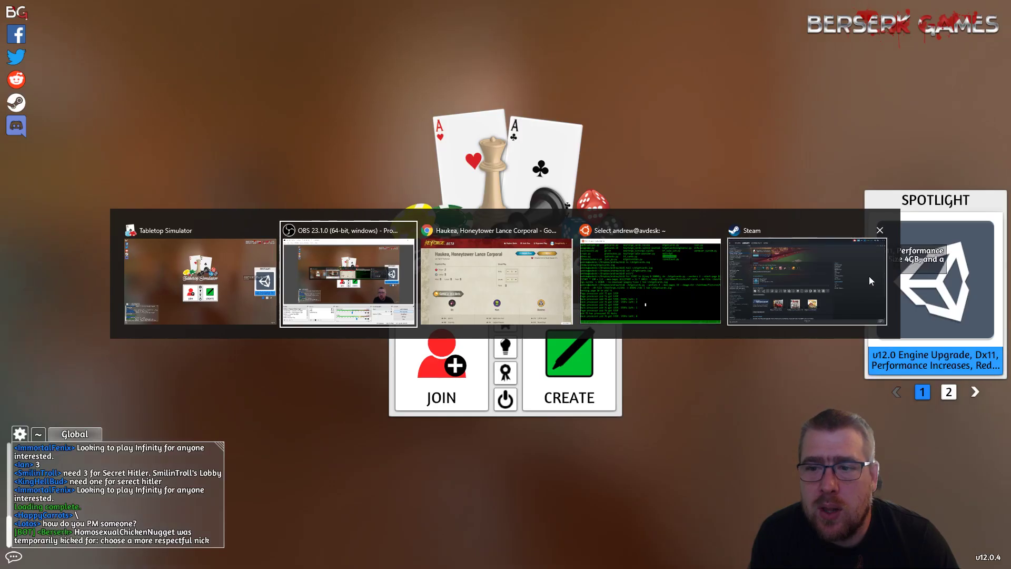
left_click(817, 280)
scroll(63, 174, "up", 6)
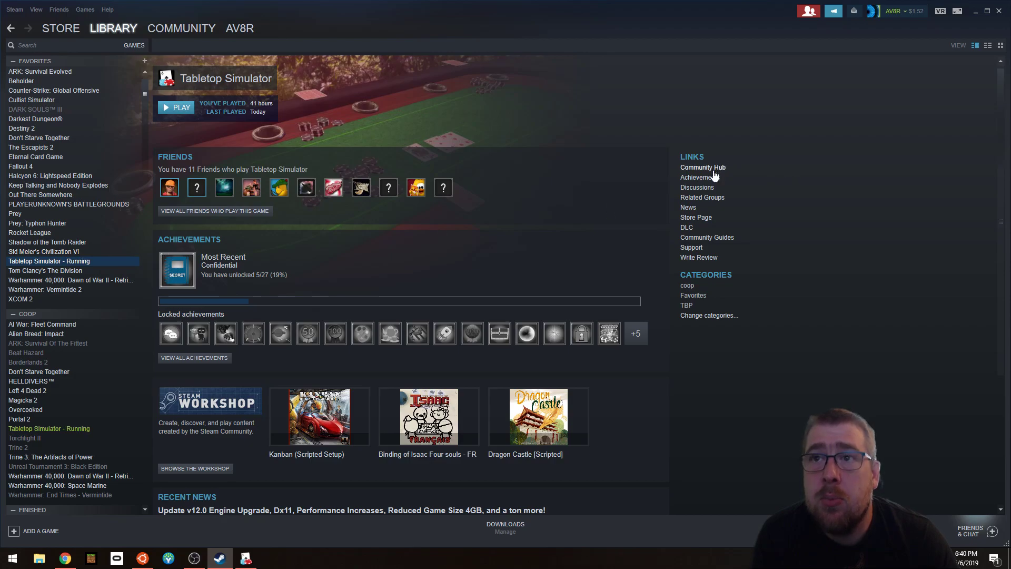
left_click(704, 168)
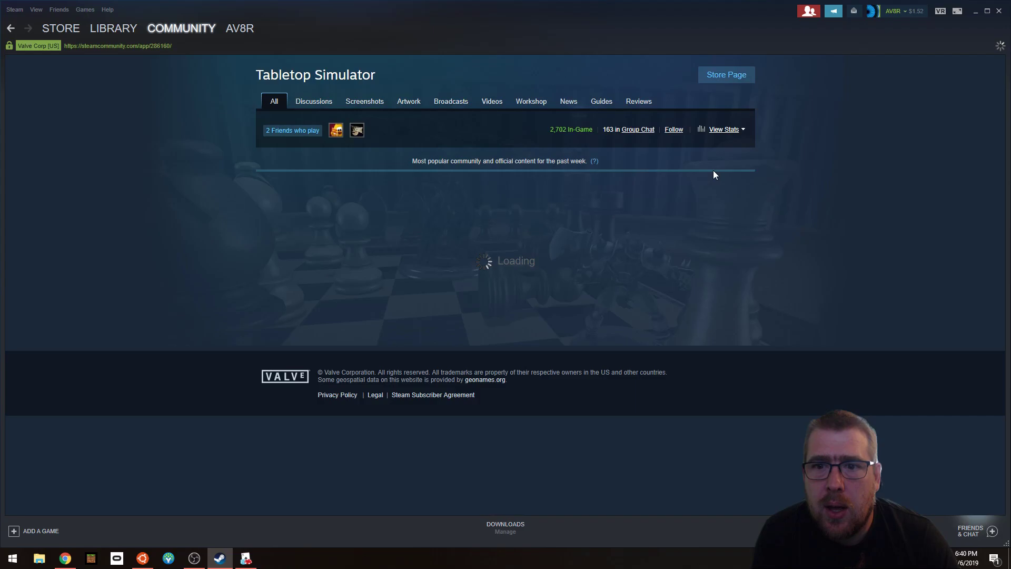
left_click(520, 103)
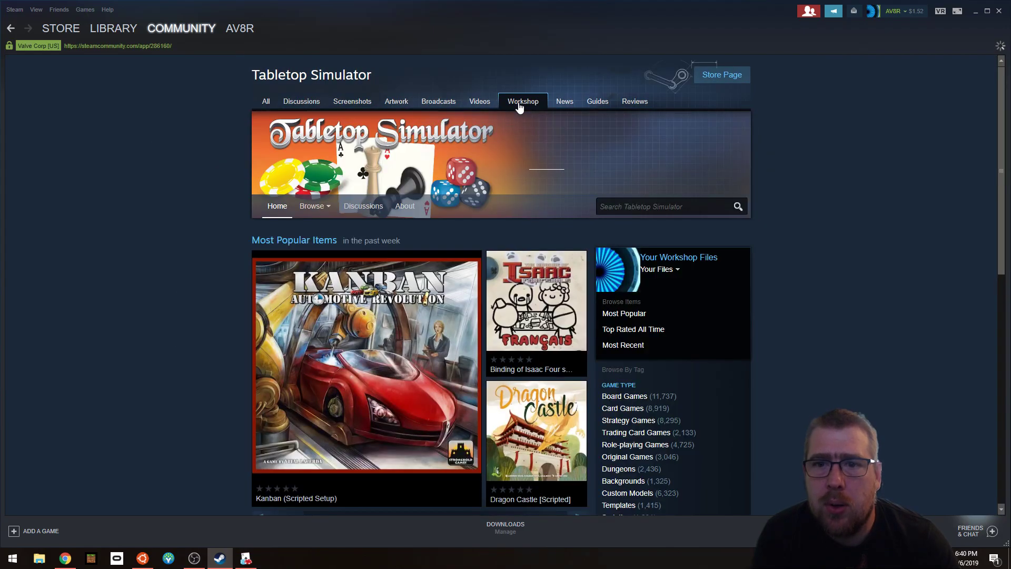
left_click(667, 206)
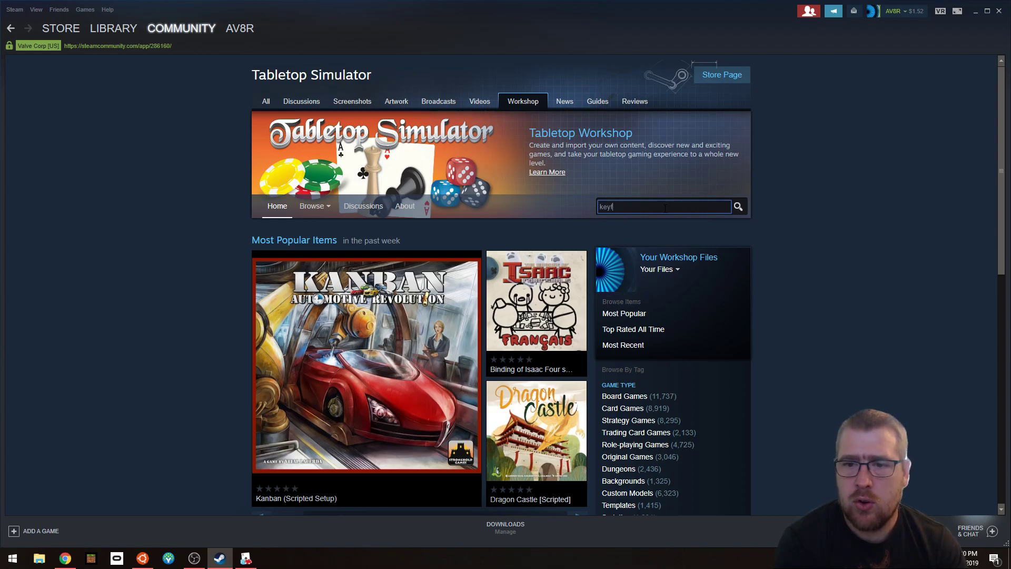
key("Return")
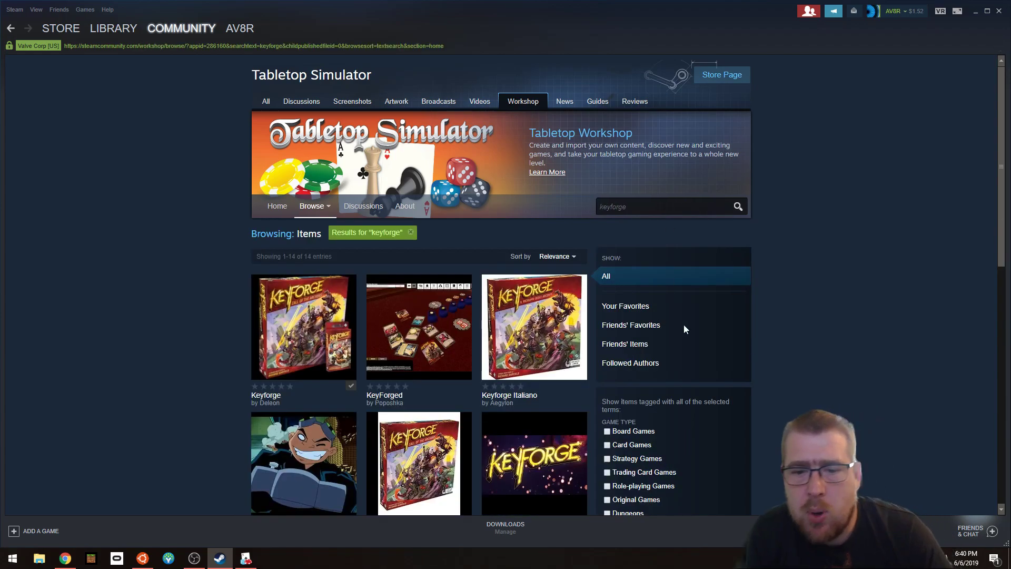
- Look through the Workshop results and view the summary of the KeyForge Ultimate [HD, Scripted] mod
scroll(813, 389, "down", 1)
scroll(814, 390, "down", 3)
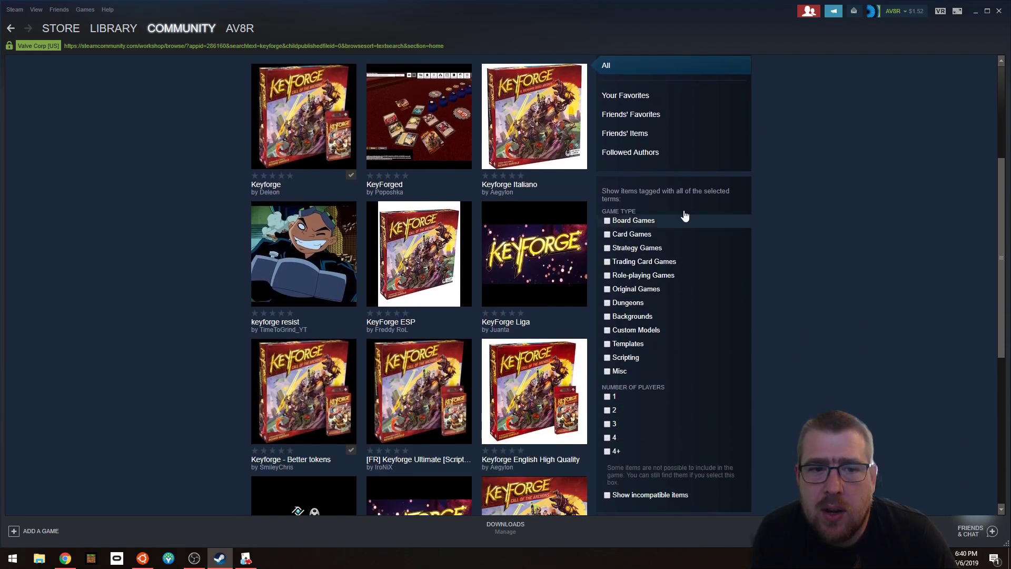
scroll(930, 315, "down", 3)
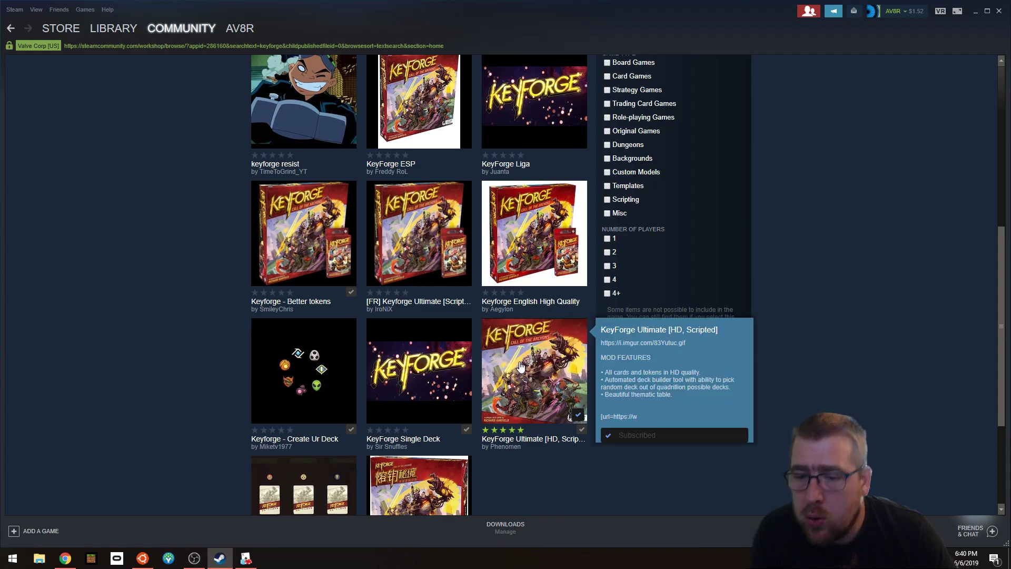
mouse_move(547, 378)
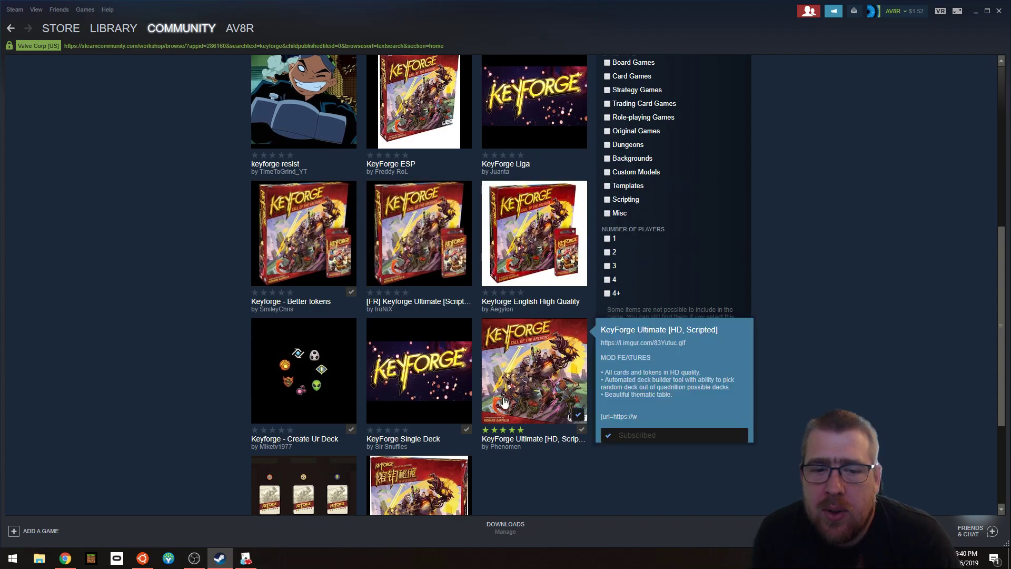
mouse_move(516, 388)
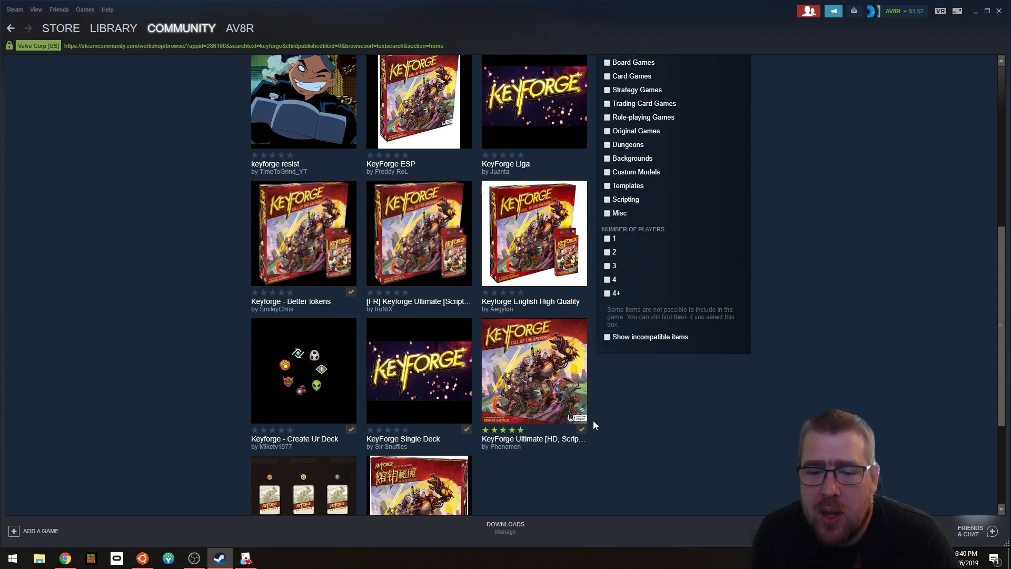
- Switch from Steam back to Tabletop Simulator
left_click(253, 562)
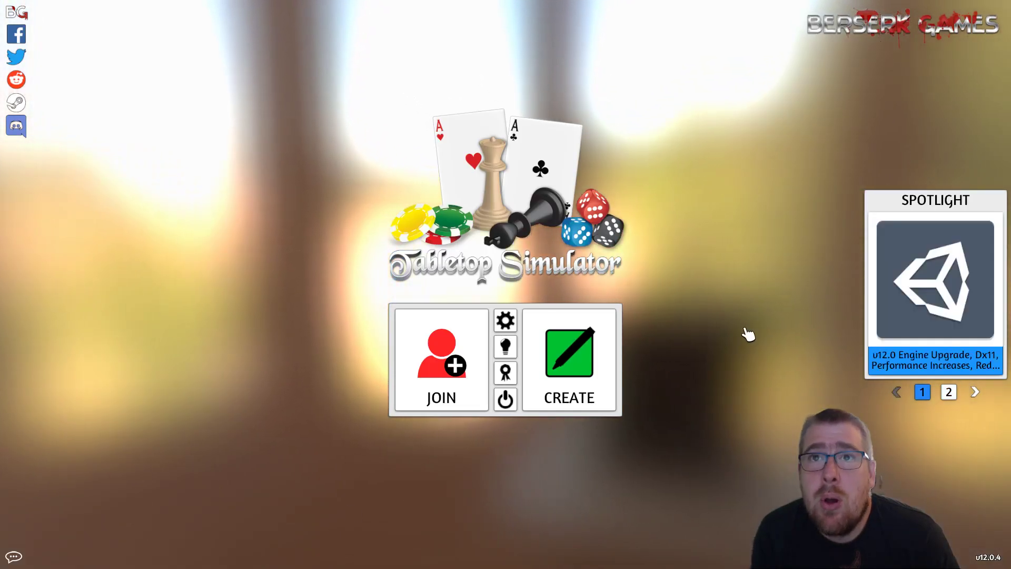
key("alt+Tab")
key("alt+Tab")
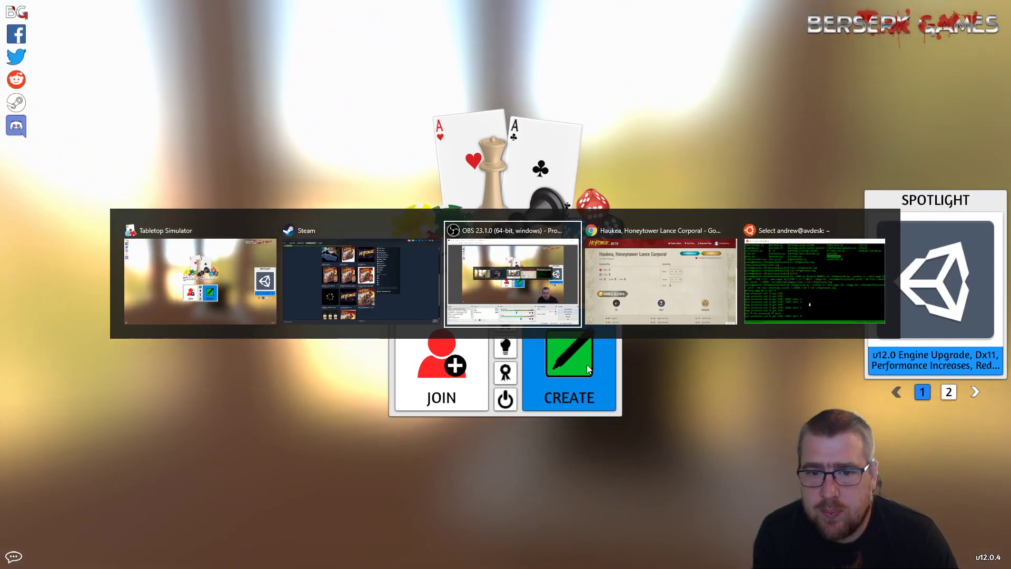